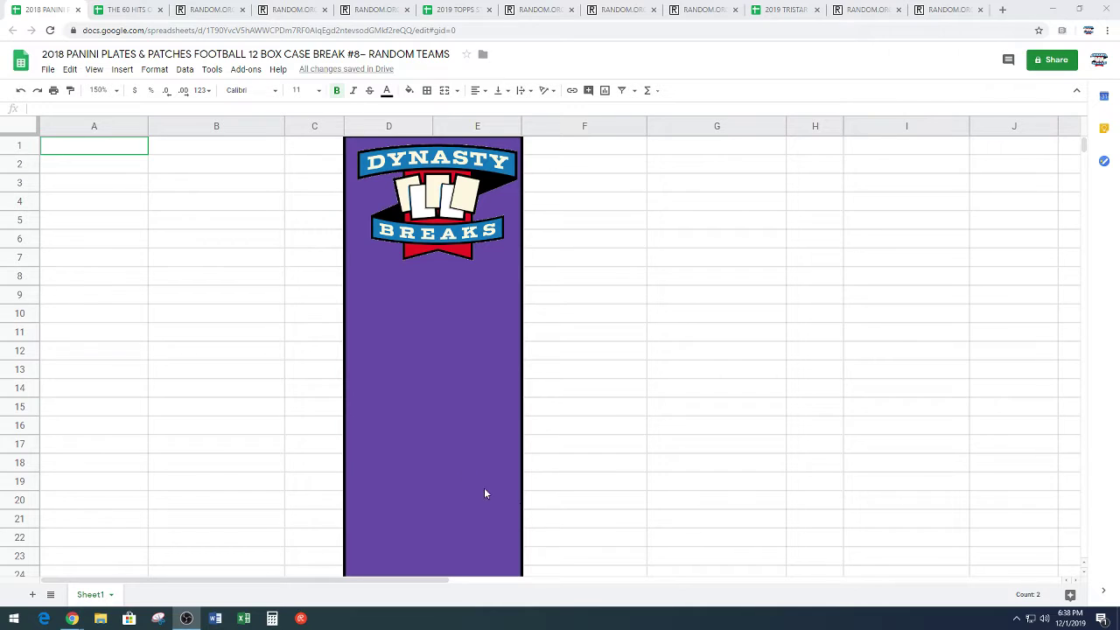
Step: Copy the 29 SPOTS names in A51:A79 and go to the Random.org list randomizer
{"action": "scroll", "coordinate": [272, 343], "scroll_direction": "down", "scroll_amount": 5}
{"action": "scroll", "coordinate": [279, 332], "scroll_direction": "down", "scroll_amount": 6}
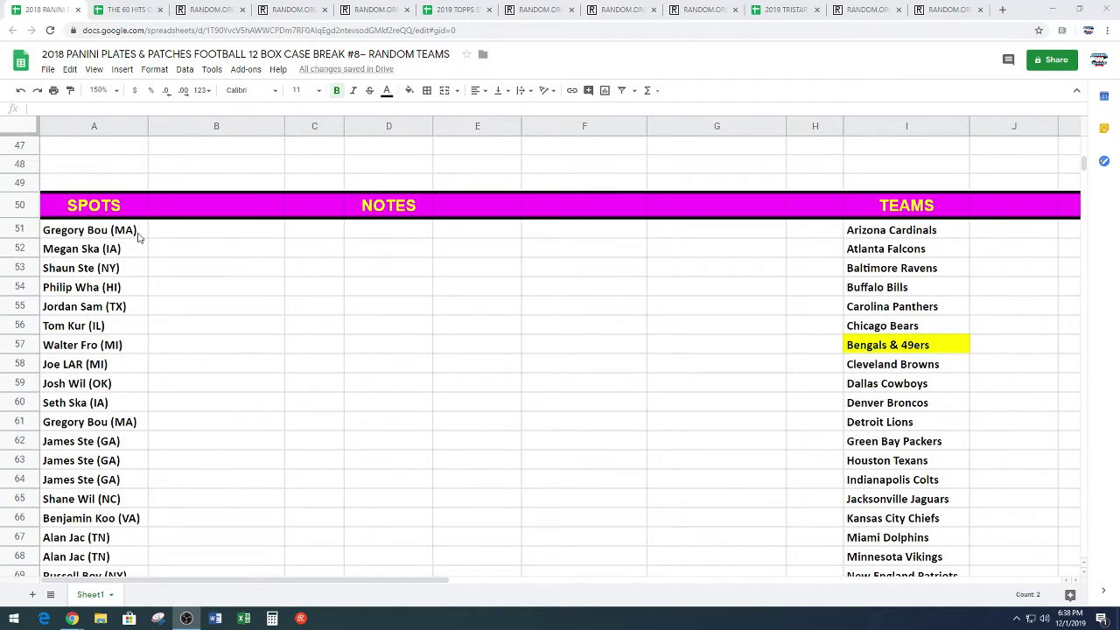
{"action": "mouse_move", "coordinate": [138, 233]}
{"action": "left_mouse_down"}
{"action": "mouse_move", "coordinate": [122, 386]}
{"action": "mouse_move", "coordinate": [129, 585]}
{"action": "mouse_move", "coordinate": [129, 415]}
{"action": "mouse_move", "coordinate": [126, 475]}
{"action": "left_mouse_up"}
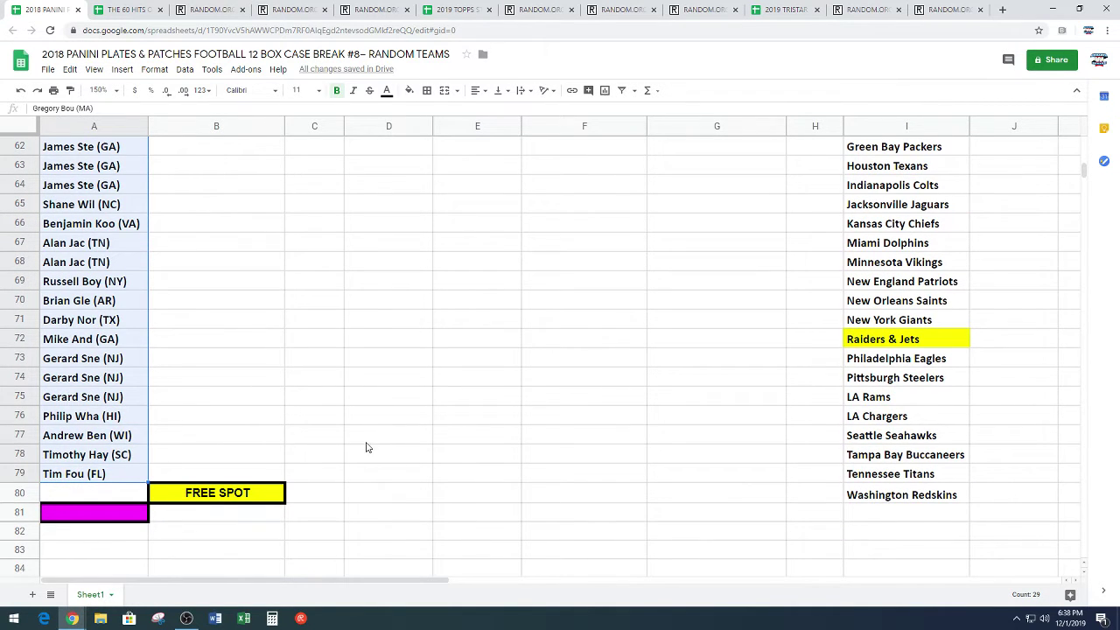
{"action": "key", "text": "ctrl+c"}
{"action": "scroll", "coordinate": [389, 406], "scroll_direction": "up", "scroll_amount": 5}
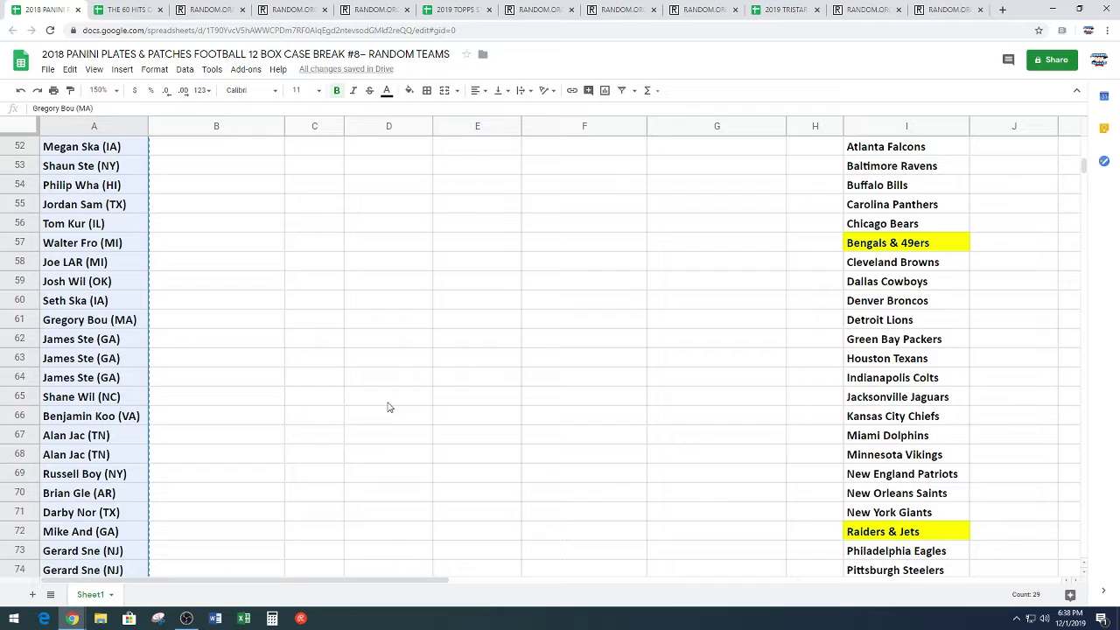
{"action": "scroll", "coordinate": [391, 402], "scroll_direction": "down", "scroll_amount": 1}
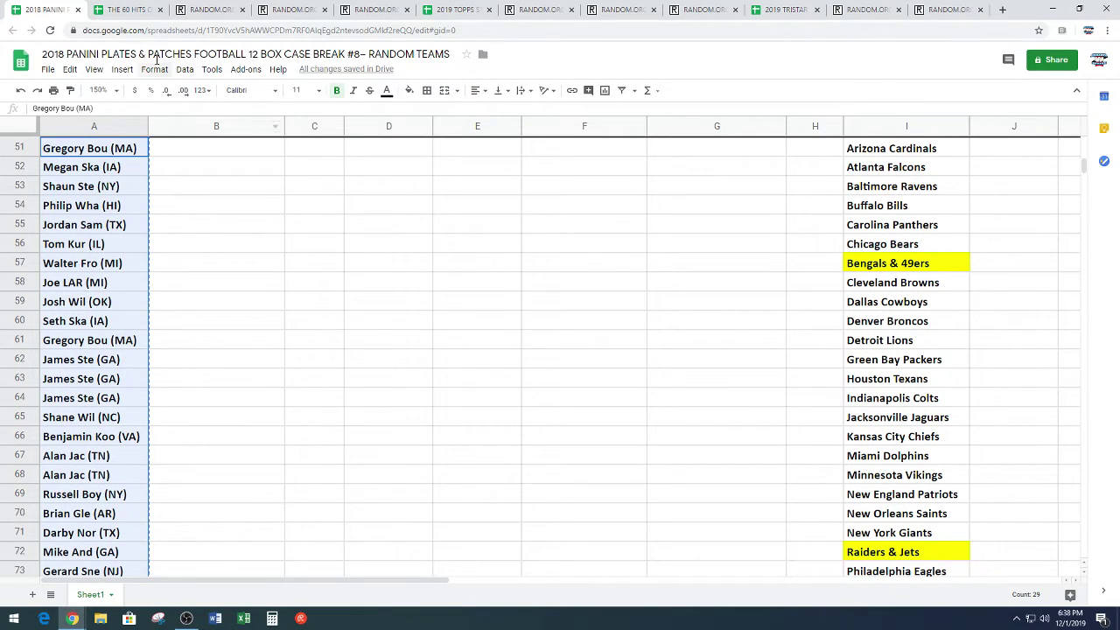
{"action": "left_click", "coordinate": [204, 11]}
Step: Paste the 29 names into Random.org's list box and randomize them
{"action": "scroll", "coordinate": [122, 258], "scroll_direction": "down", "scroll_amount": 3}
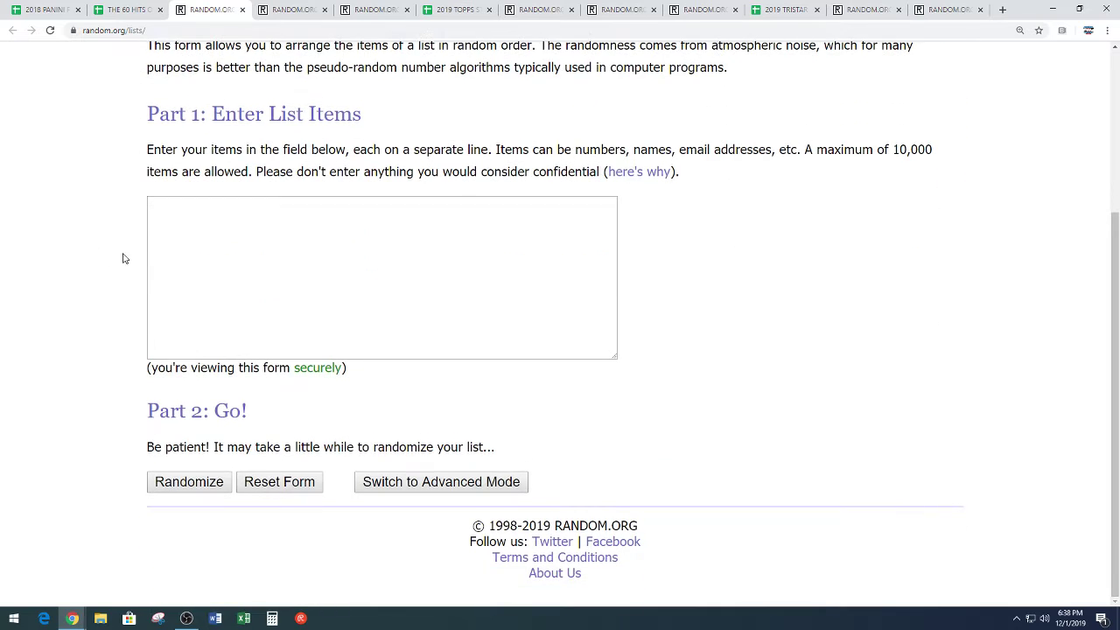
{"action": "right_click", "coordinate": [189, 242]}
{"action": "left_click", "coordinate": [213, 325]}
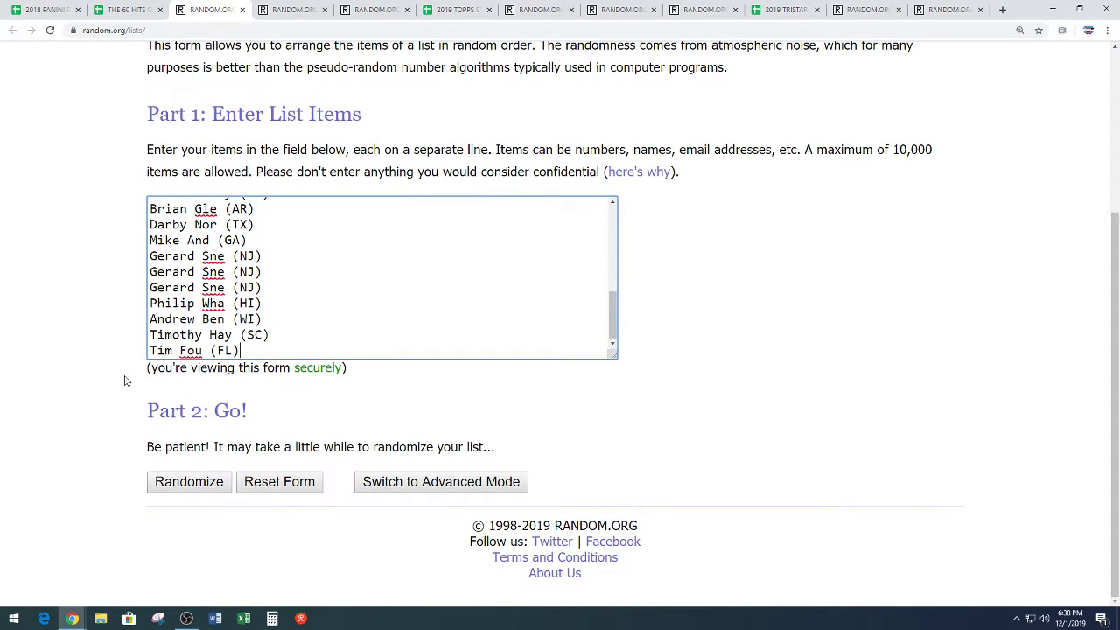
{"action": "left_click", "coordinate": [167, 487]}
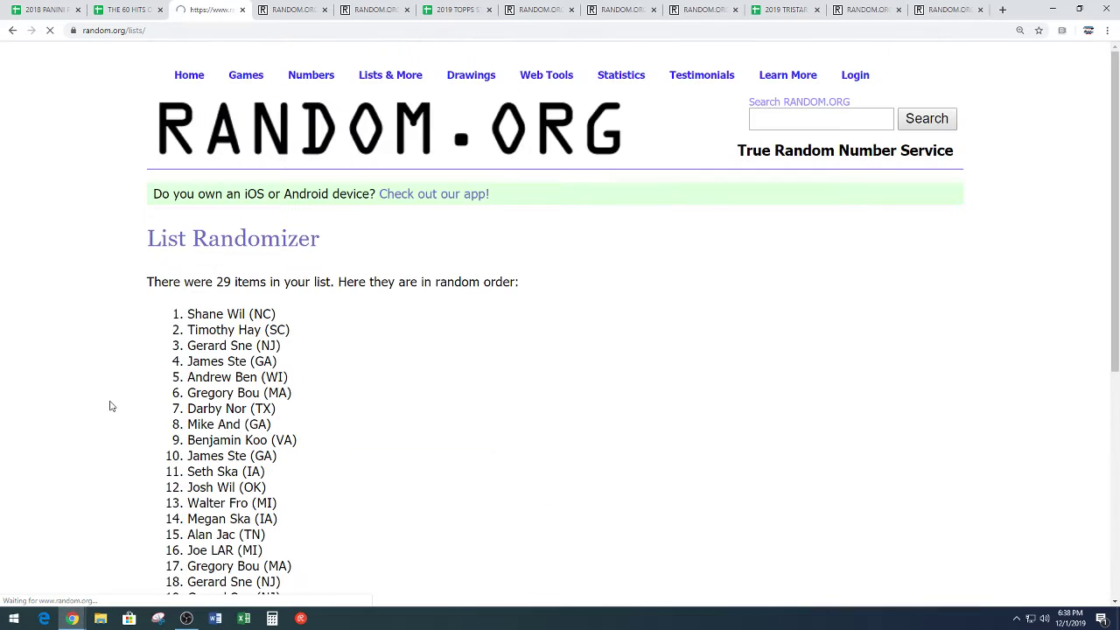
Step: Re-randomize the name list until it has been shuffled five times
{"action": "scroll", "coordinate": [108, 405], "scroll_direction": "down", "scroll_amount": 5}
{"action": "left_click", "coordinate": [162, 486]}
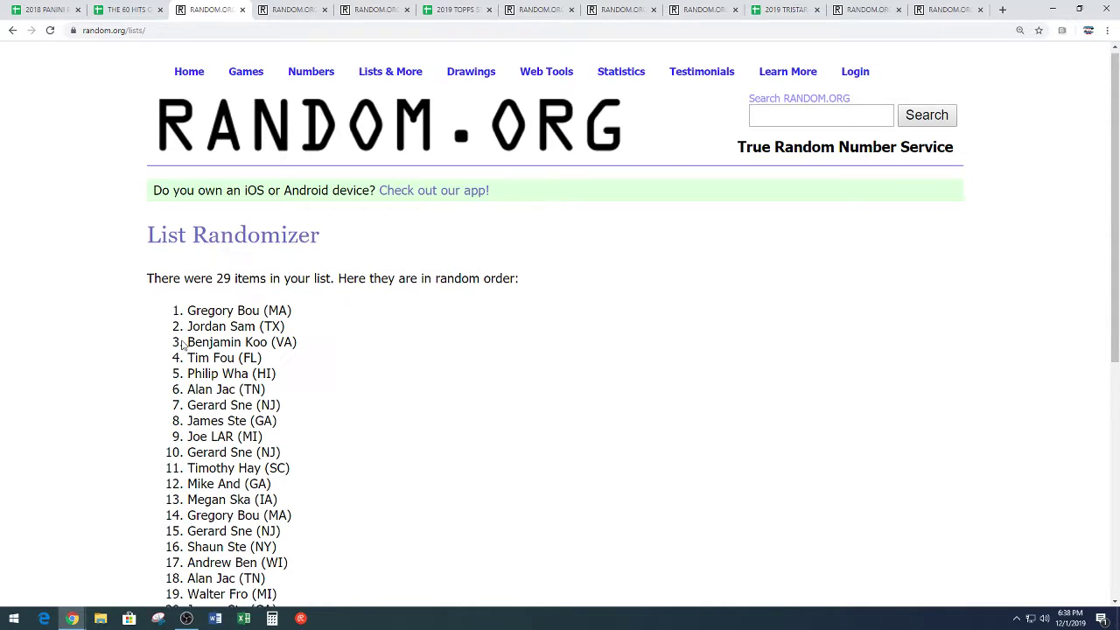
{"action": "scroll", "coordinate": [210, 395], "scroll_direction": "down", "scroll_amount": 5}
{"action": "left_click", "coordinate": [174, 482]}
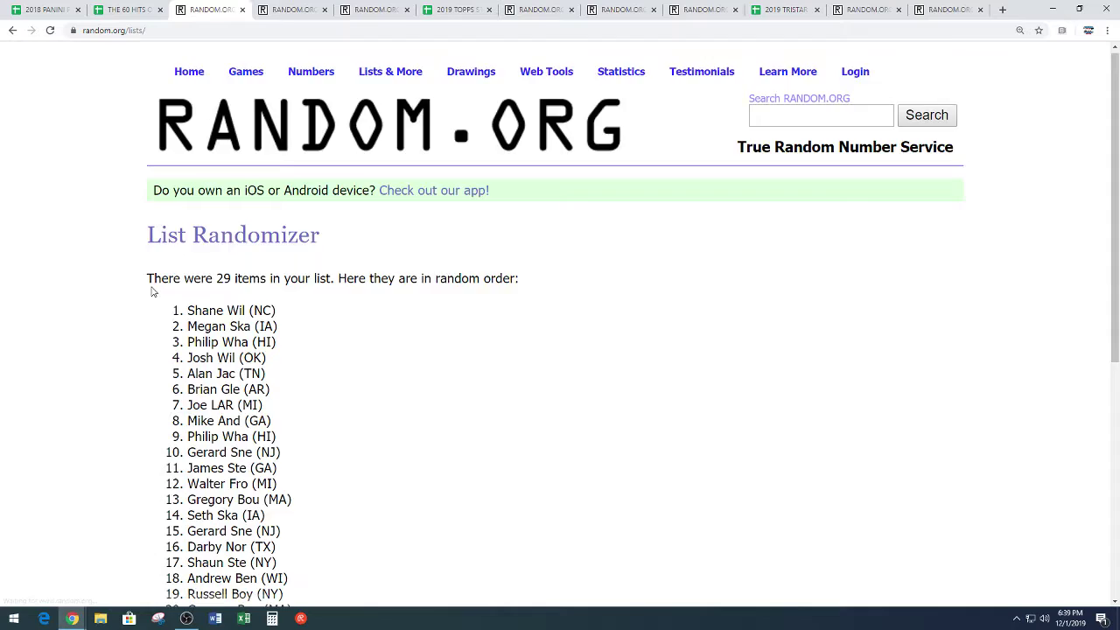
{"action": "scroll", "coordinate": [150, 288], "scroll_direction": "down", "scroll_amount": 5}
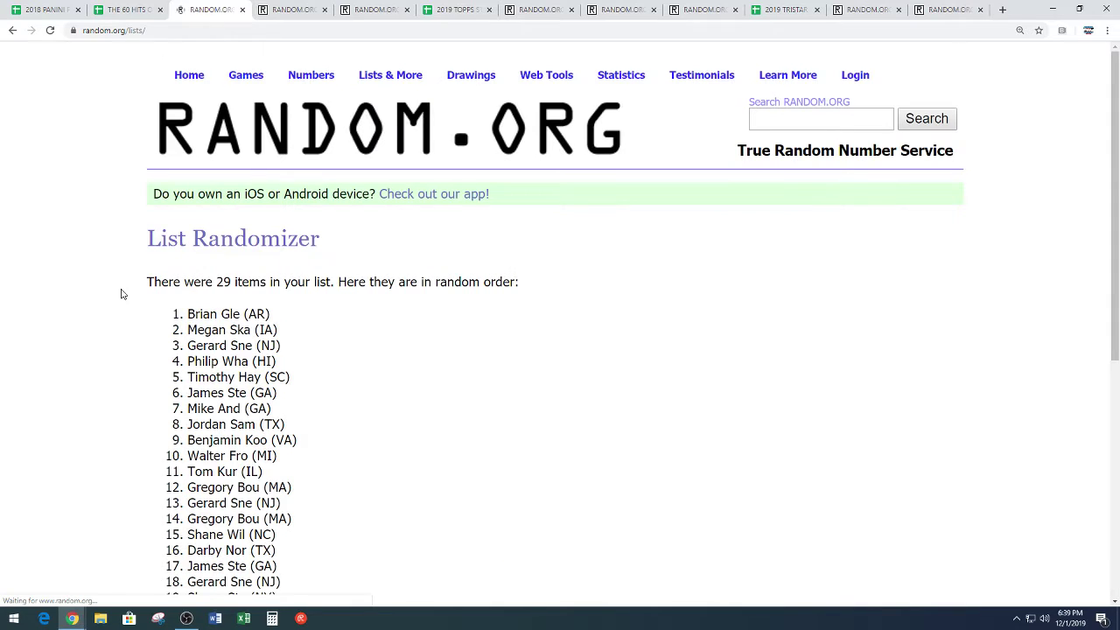
{"action": "scroll", "coordinate": [121, 293], "scroll_direction": "down", "scroll_amount": 5}
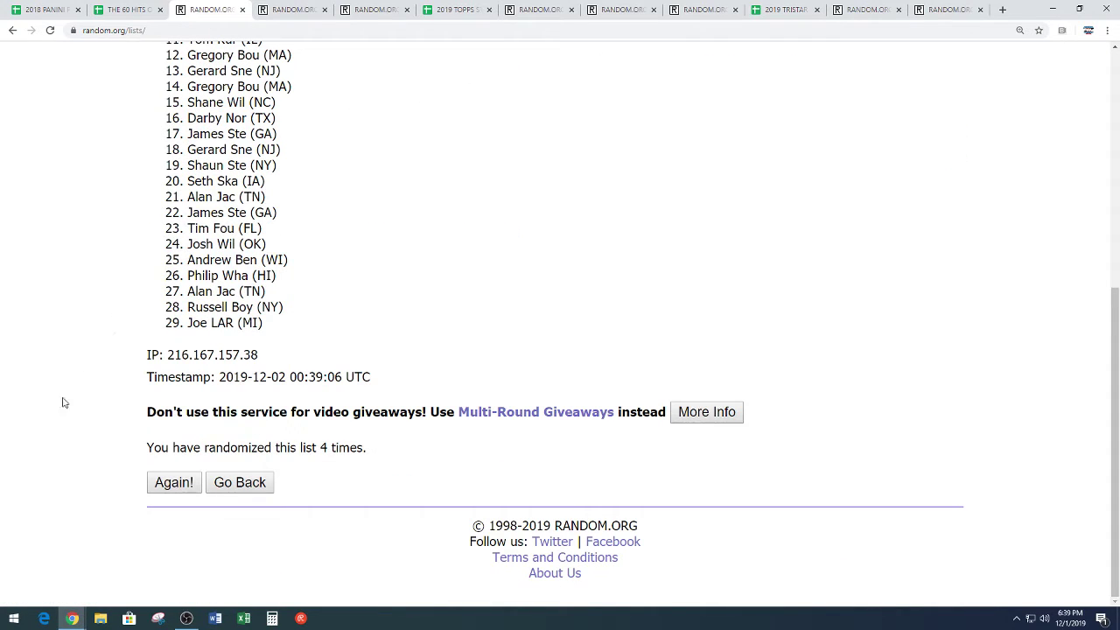
{"action": "left_click", "coordinate": [159, 484]}
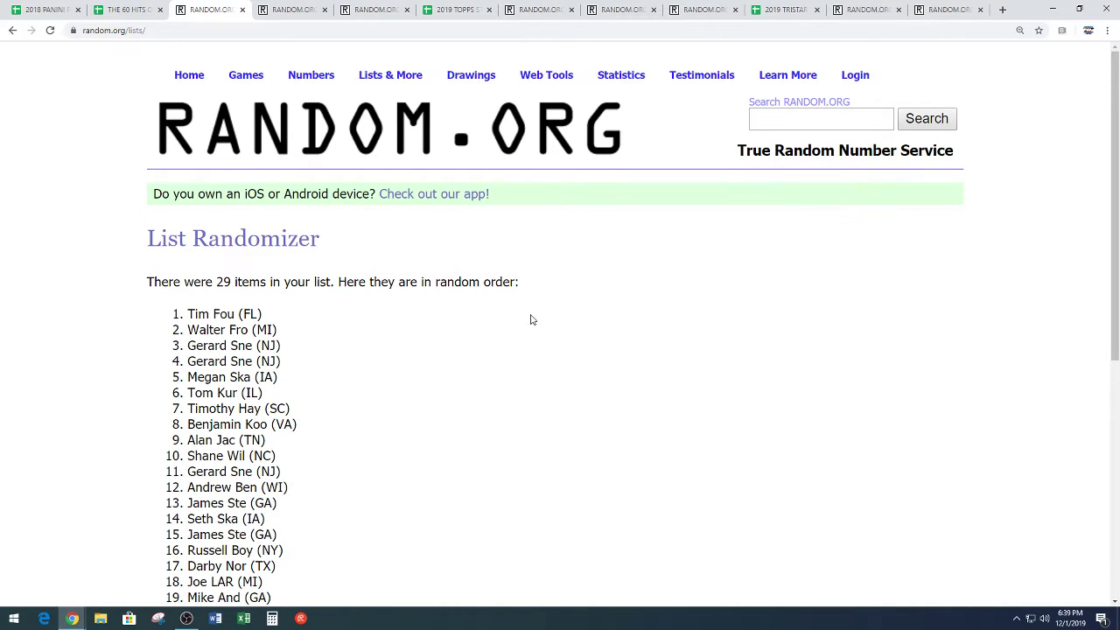
{"action": "scroll", "coordinate": [528, 327], "scroll_direction": "down", "scroll_amount": 4}
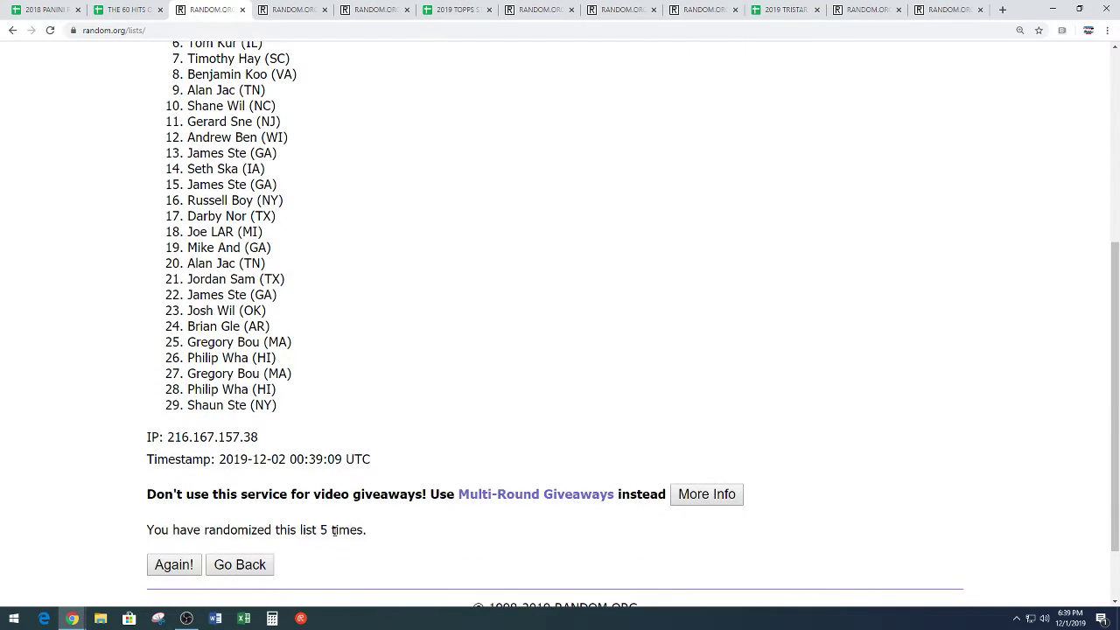
{"action": "left_click_drag", "start_coordinate": [324, 531], "coordinate": [377, 539]}
{"action": "left_click", "coordinate": [462, 422]}
{"action": "scroll", "coordinate": [467, 420], "scroll_direction": "up", "scroll_amount": 3}
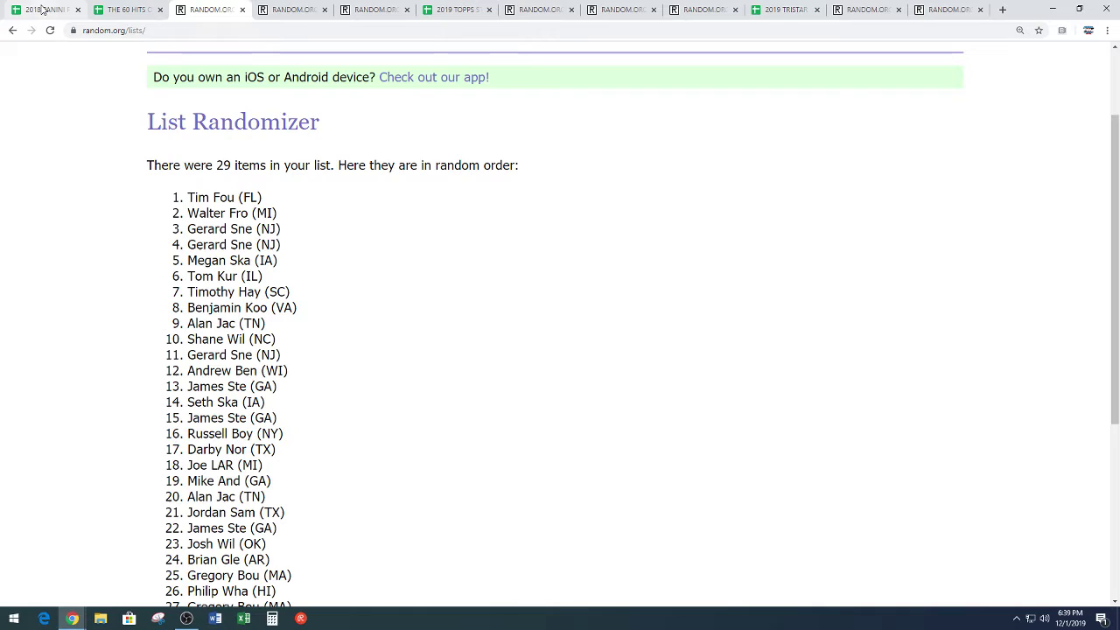
Step: Copy the last participant's name from A79 into the empty cell A80
{"action": "left_click", "coordinate": [35, 9]}
{"action": "left_click", "coordinate": [298, 387]}
{"action": "scroll", "coordinate": [275, 365], "scroll_direction": "down", "scroll_amount": 5}
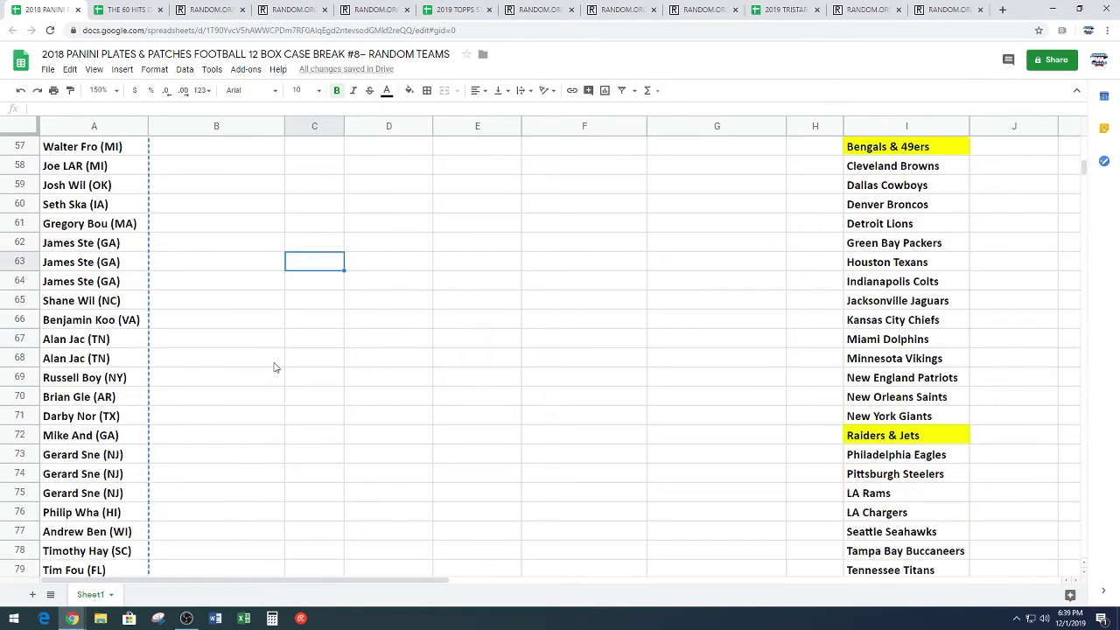
{"action": "left_click", "coordinate": [140, 493]}
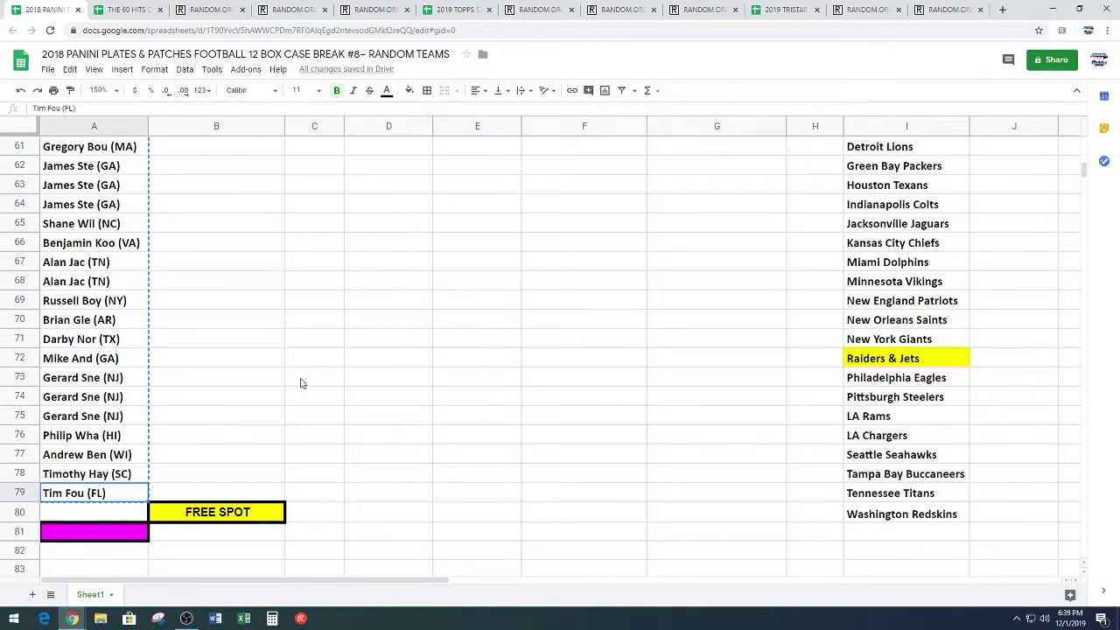
{"action": "key", "text": "ctrl+c"}
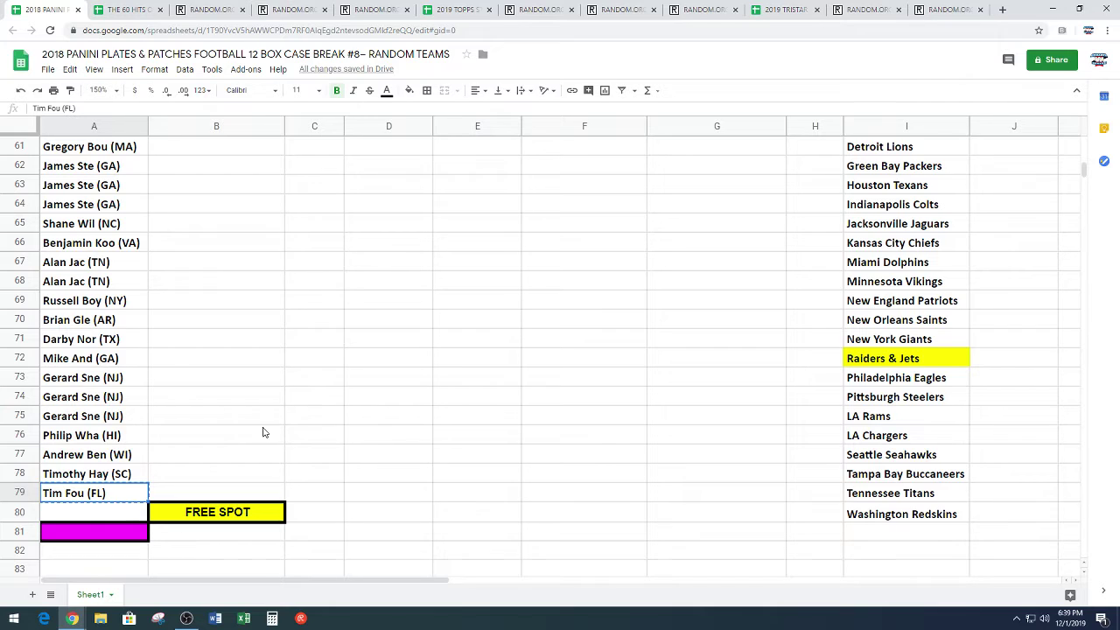
{"action": "left_click", "coordinate": [131, 518]}
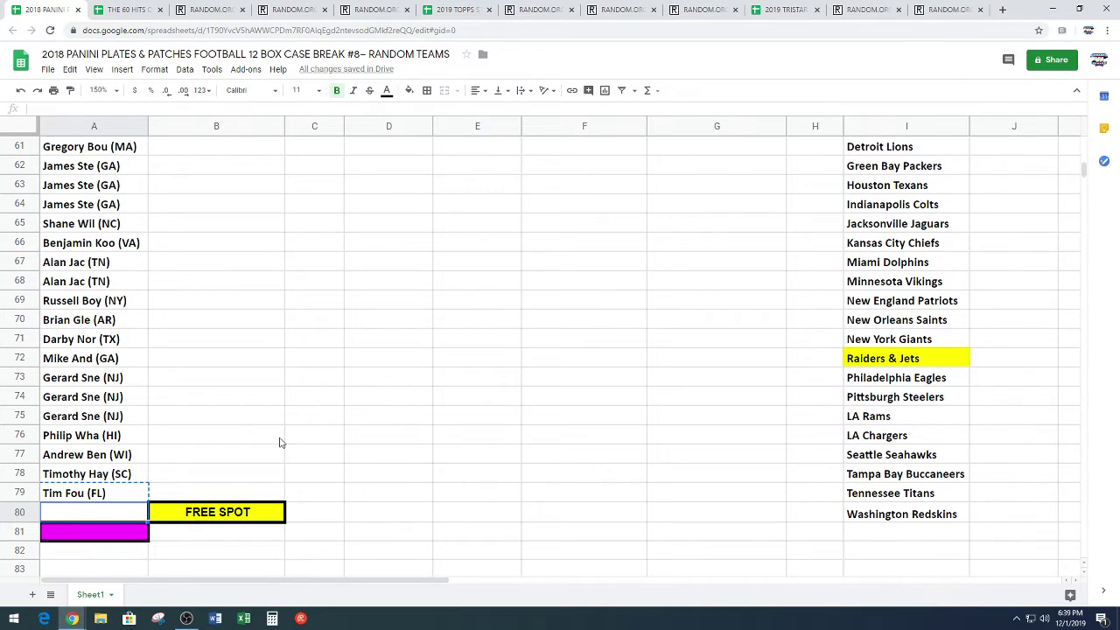
{"action": "key", "text": "ctrl+v"}
{"action": "left_click", "coordinate": [303, 377]}
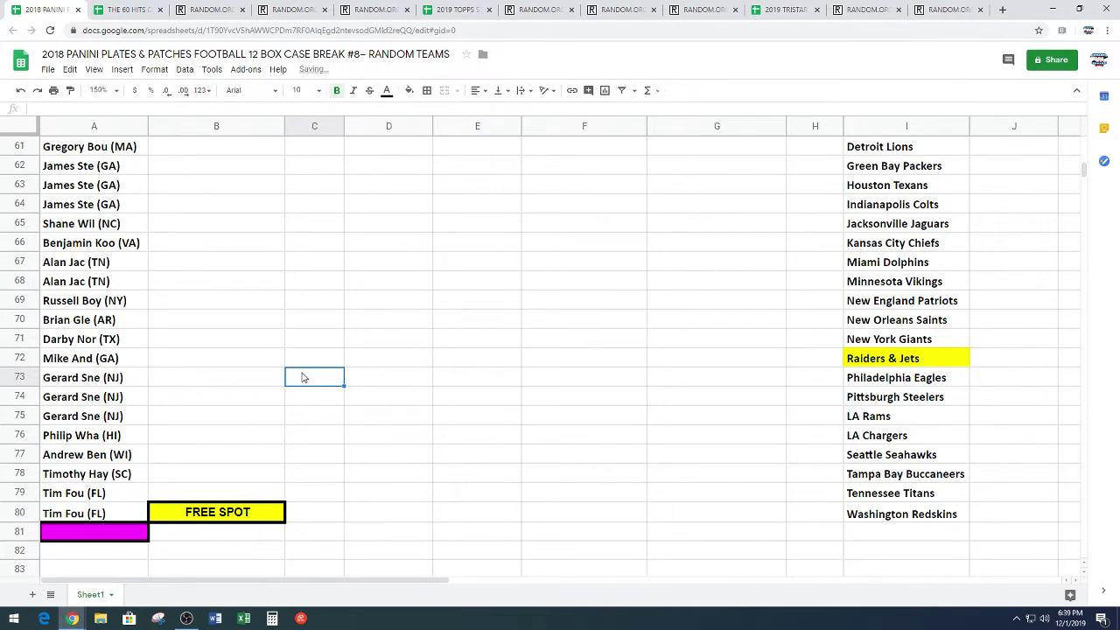
Step: Copy all 30 SPOTS names in A51:A80
{"action": "scroll", "coordinate": [303, 377], "scroll_direction": "up", "scroll_amount": 3}
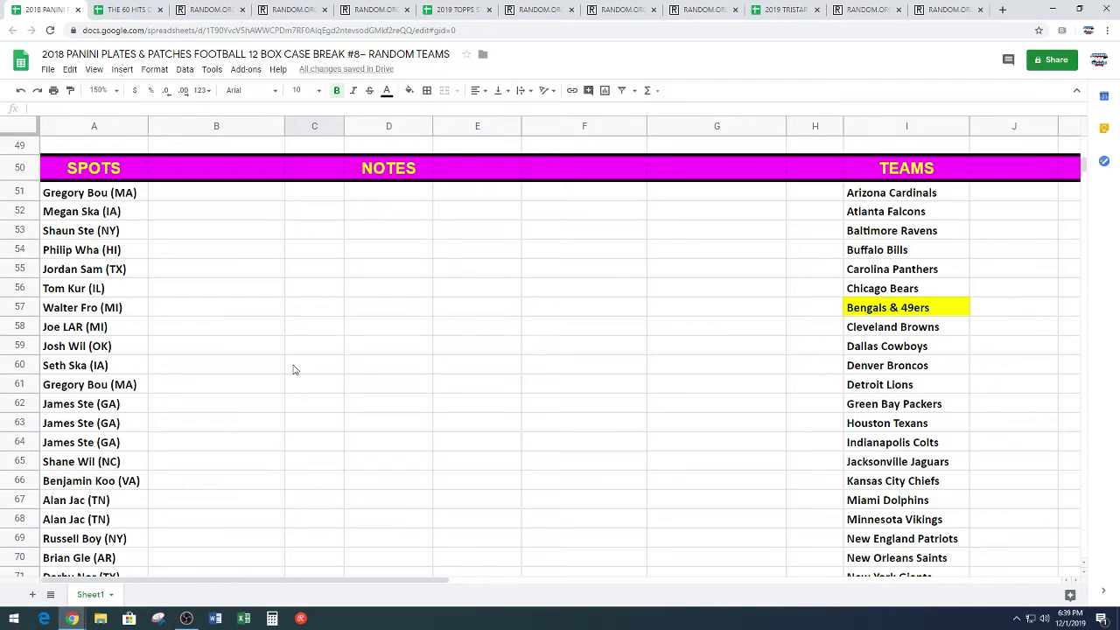
{"action": "mouse_move", "coordinate": [140, 193]}
{"action": "left_mouse_down"}
{"action": "mouse_move", "coordinate": [126, 289]}
{"action": "mouse_move", "coordinate": [131, 585]}
{"action": "mouse_move", "coordinate": [115, 587]}
{"action": "mouse_move", "coordinate": [98, 518]}
{"action": "mouse_move", "coordinate": [102, 531]}
{"action": "left_mouse_up"}
{"action": "key", "text": "ctrl+c"}
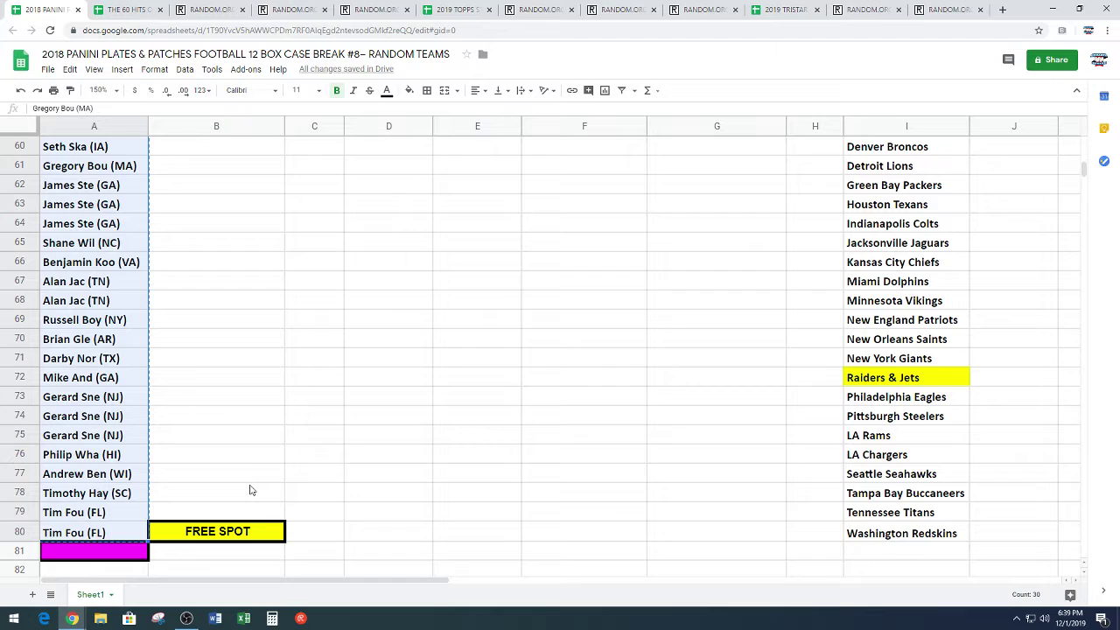
Step: Paste the 30 names into Random.org's list box and randomize them
{"action": "left_click", "coordinate": [293, 9]}
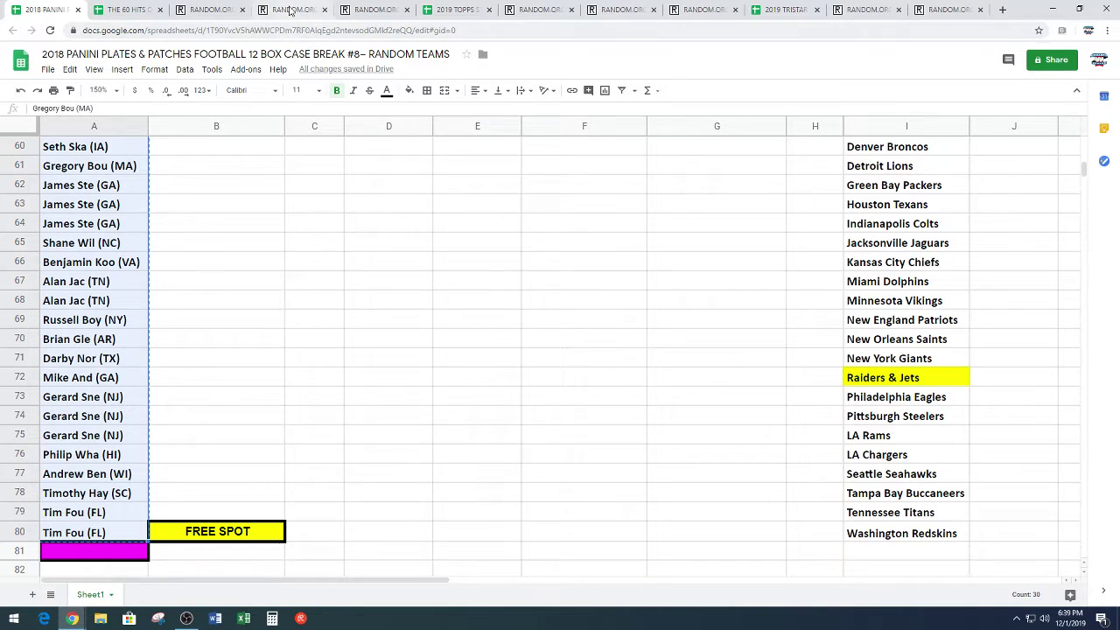
{"action": "scroll", "coordinate": [79, 311], "scroll_direction": "down", "scroll_amount": 3}
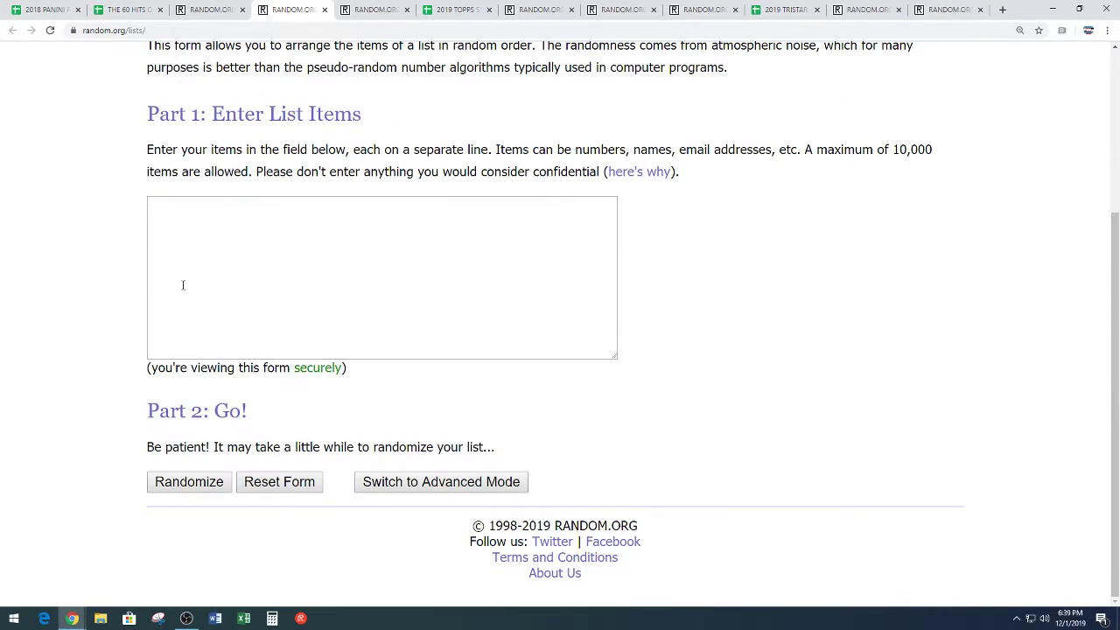
{"action": "right_click", "coordinate": [187, 285]}
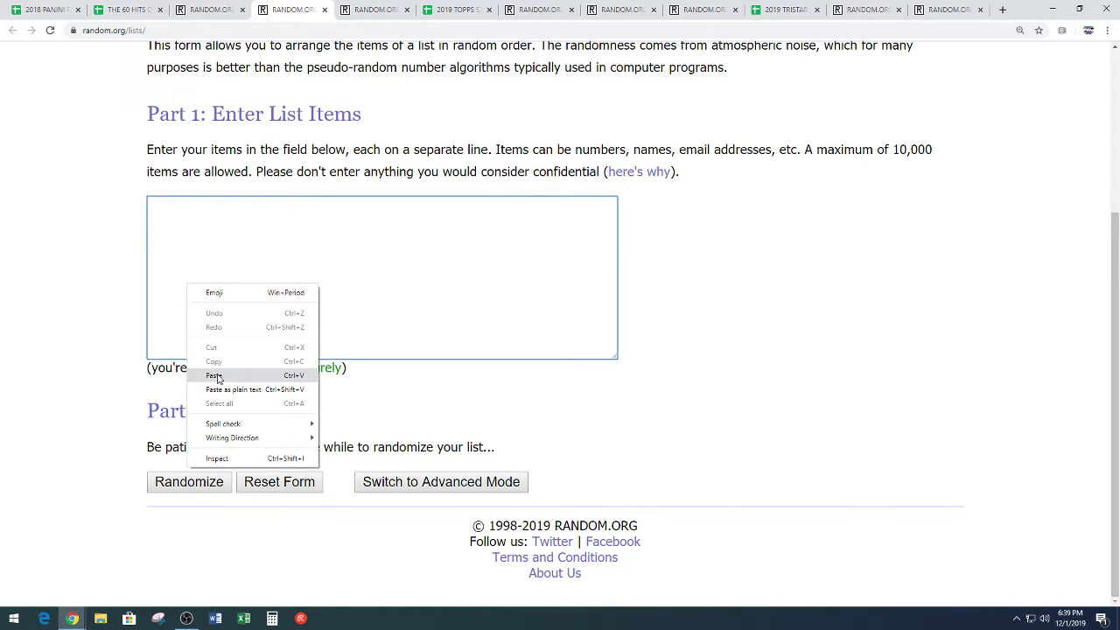
{"action": "left_click", "coordinate": [214, 375]}
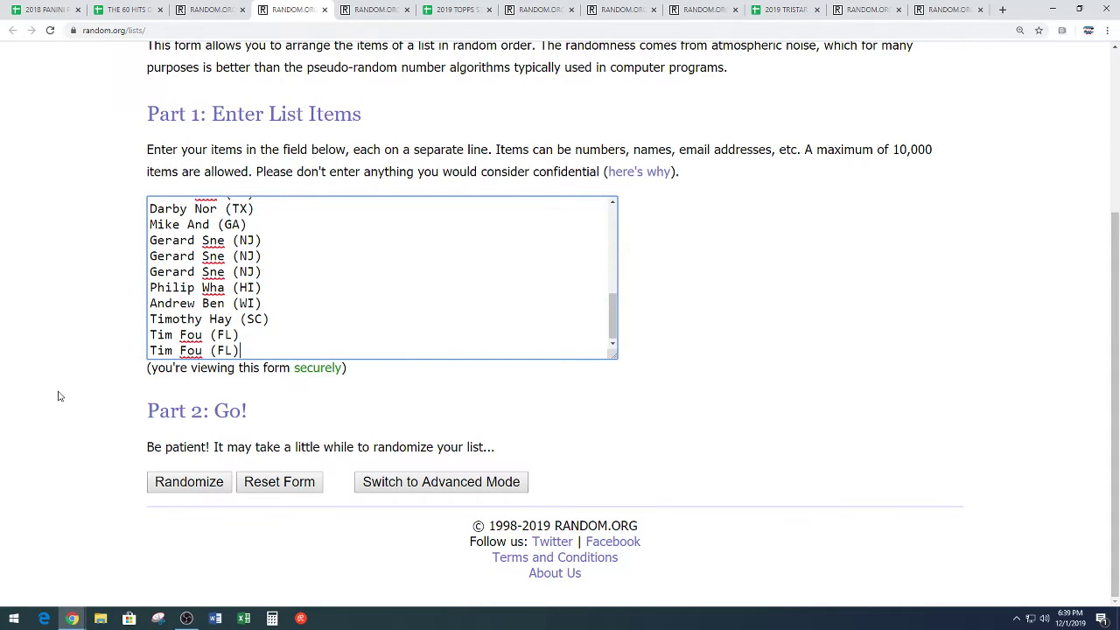
{"action": "left_click", "coordinate": [159, 483]}
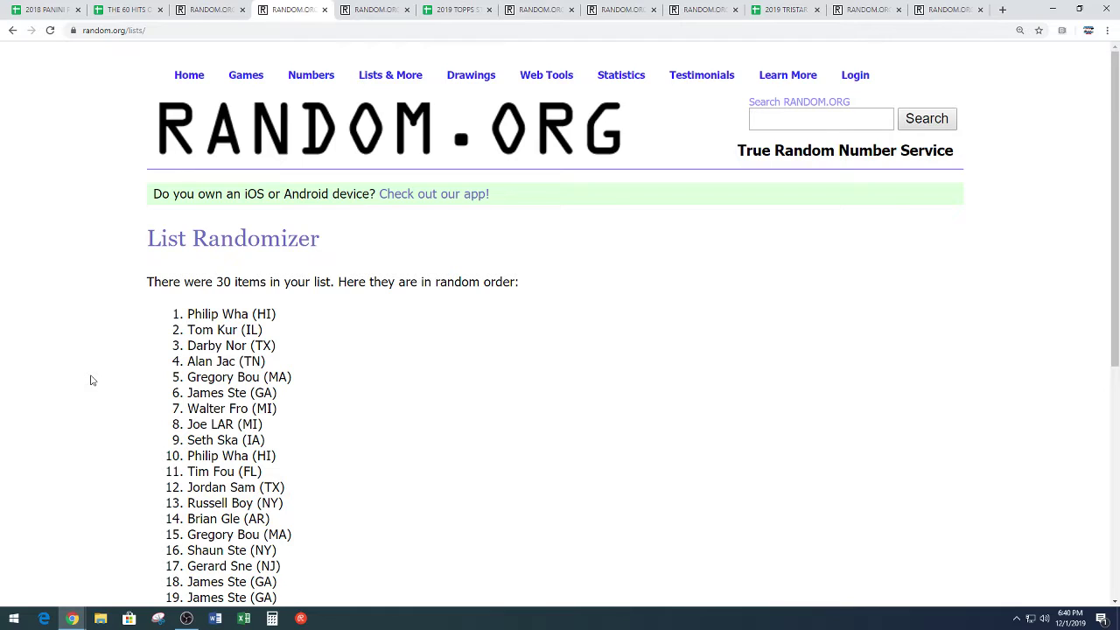
Step: Reshuffle the 30-name list four more times for five shuffles total
{"action": "scroll", "coordinate": [77, 359], "scroll_direction": "down", "scroll_amount": 5}
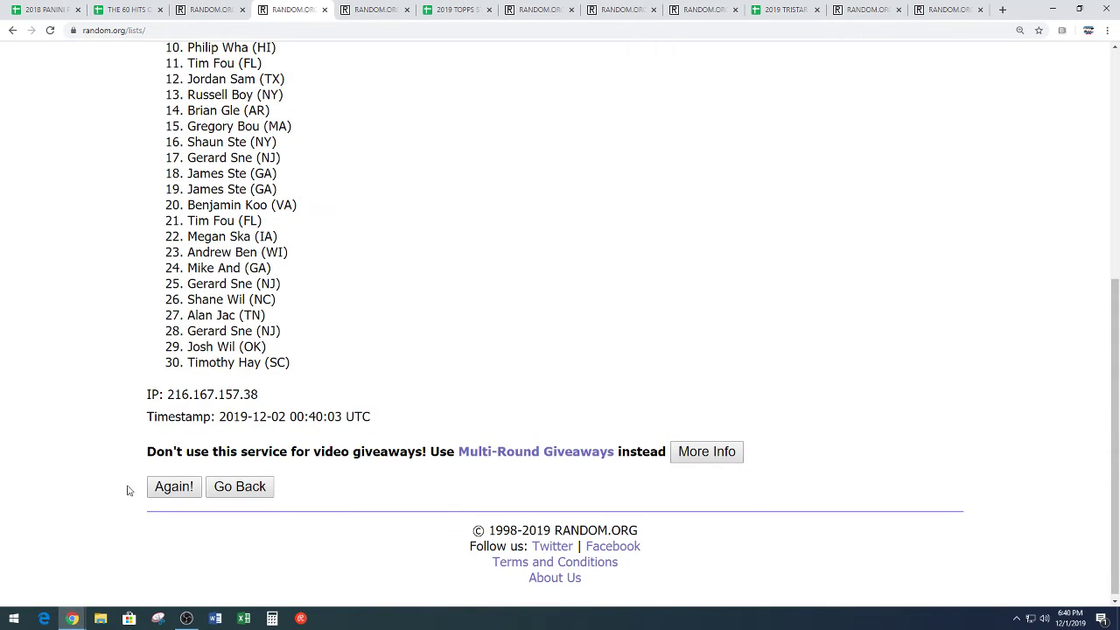
{"action": "left_click", "coordinate": [156, 487]}
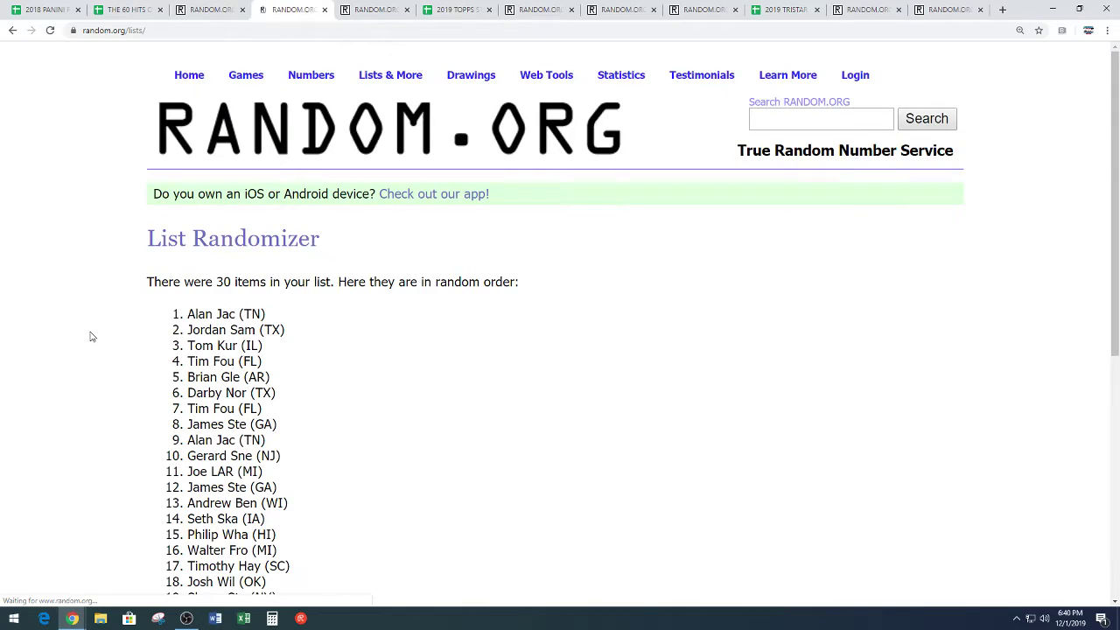
{"action": "scroll", "coordinate": [78, 351], "scroll_direction": "down", "scroll_amount": 5}
{"action": "left_click", "coordinate": [166, 477]}
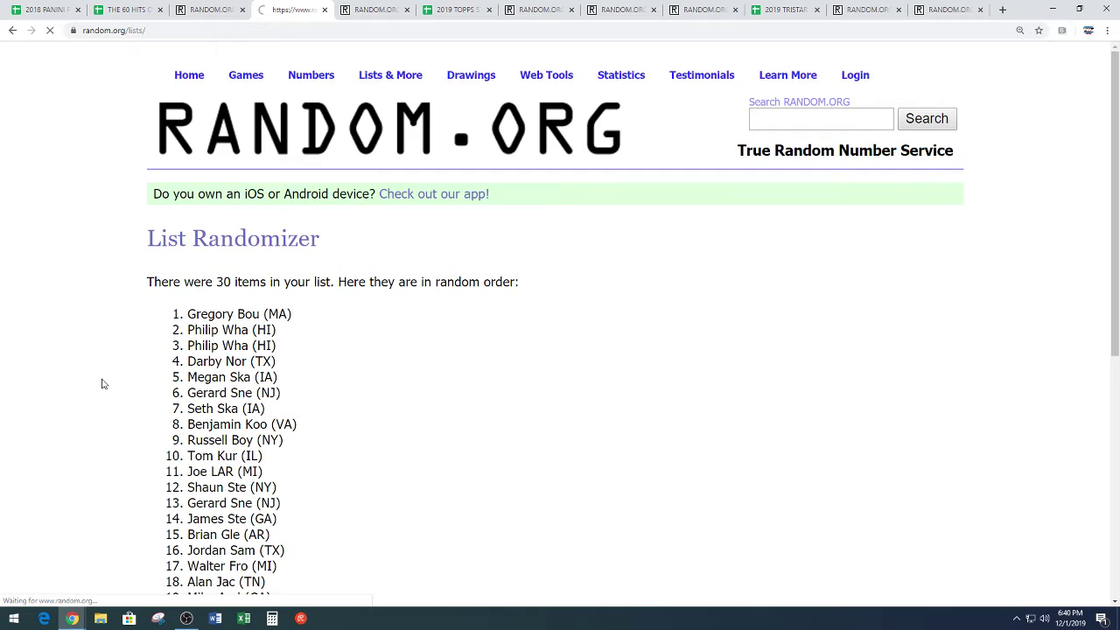
{"action": "scroll", "coordinate": [101, 387], "scroll_direction": "down", "scroll_amount": 5}
{"action": "left_click", "coordinate": [163, 488]}
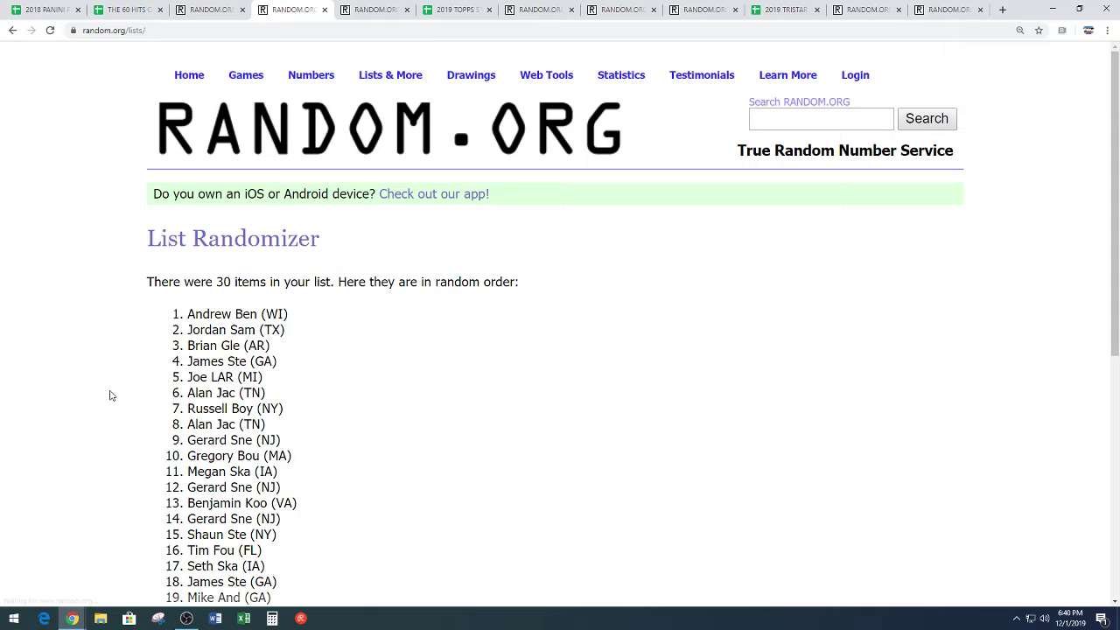
{"action": "scroll", "coordinate": [110, 395], "scroll_direction": "down", "scroll_amount": 5}
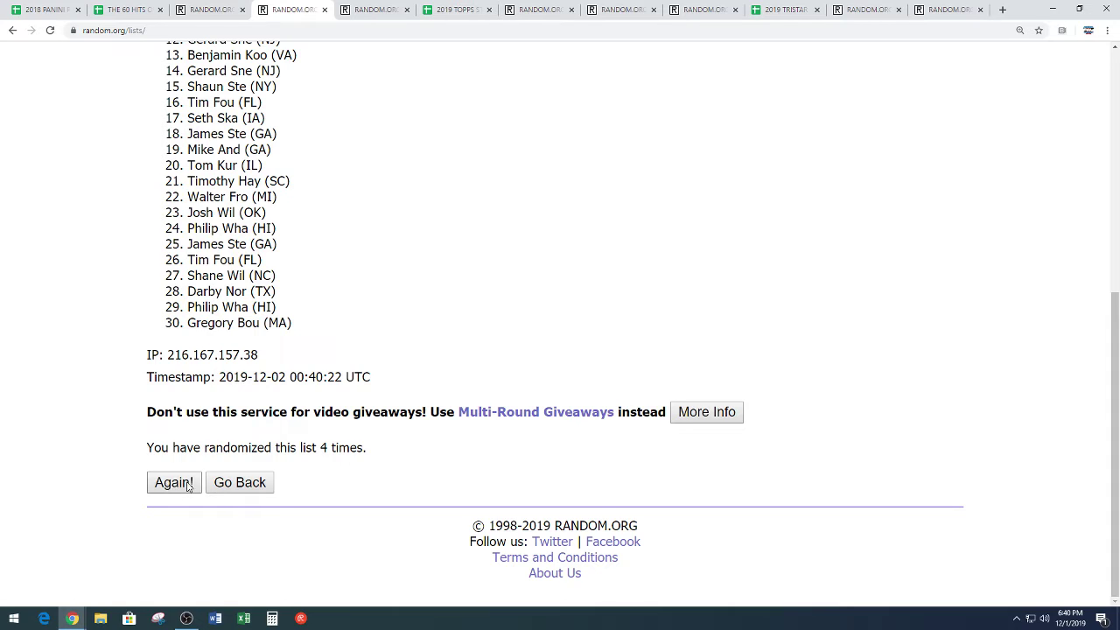
{"action": "left_click", "coordinate": [166, 488]}
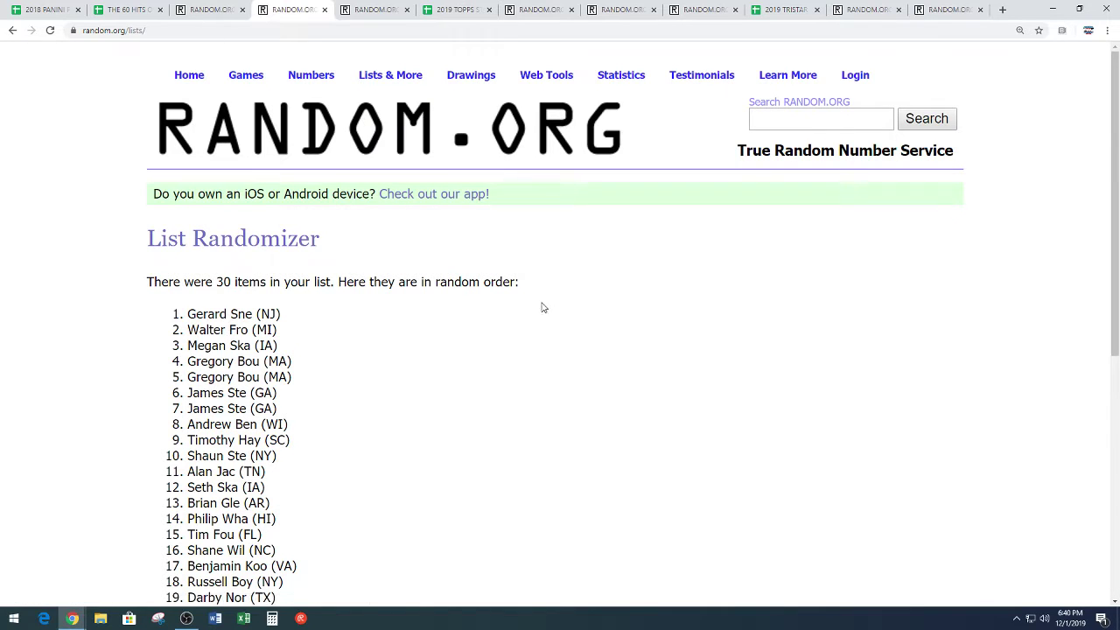
Step: Select and copy the final randomized list of 30 names
{"action": "scroll", "coordinate": [534, 302], "scroll_direction": "down", "scroll_amount": 3}
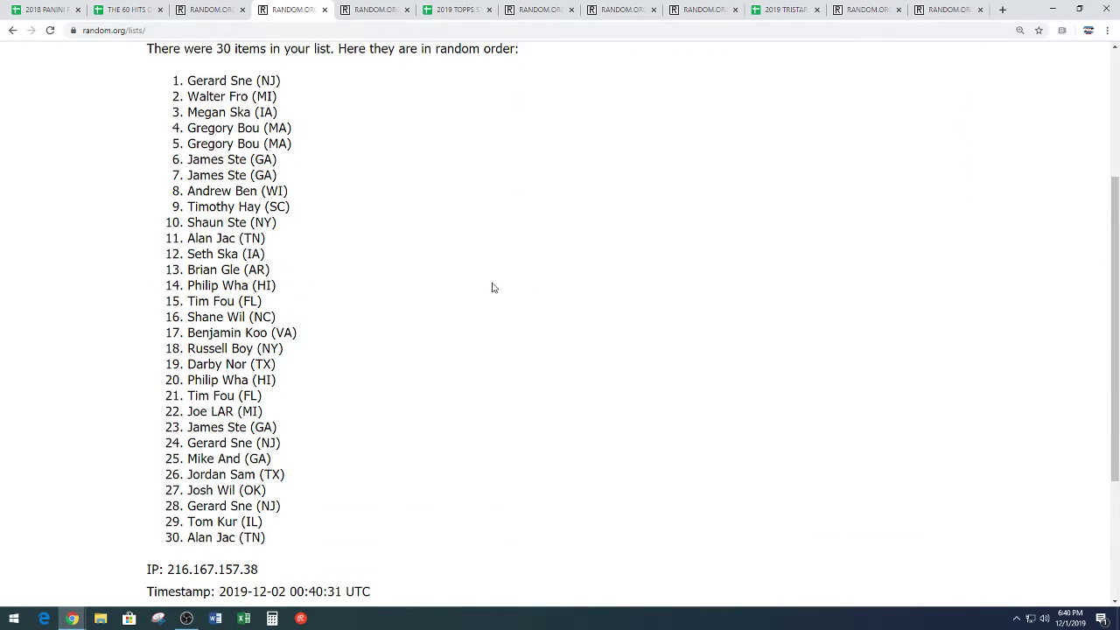
{"action": "mouse_move", "coordinate": [188, 81]}
{"action": "left_mouse_down"}
{"action": "mouse_move", "coordinate": [280, 434]}
{"action": "mouse_move", "coordinate": [268, 555]}
{"action": "mouse_move", "coordinate": [268, 543]}
{"action": "left_mouse_up"}
{"action": "right_click", "coordinate": [236, 390]}
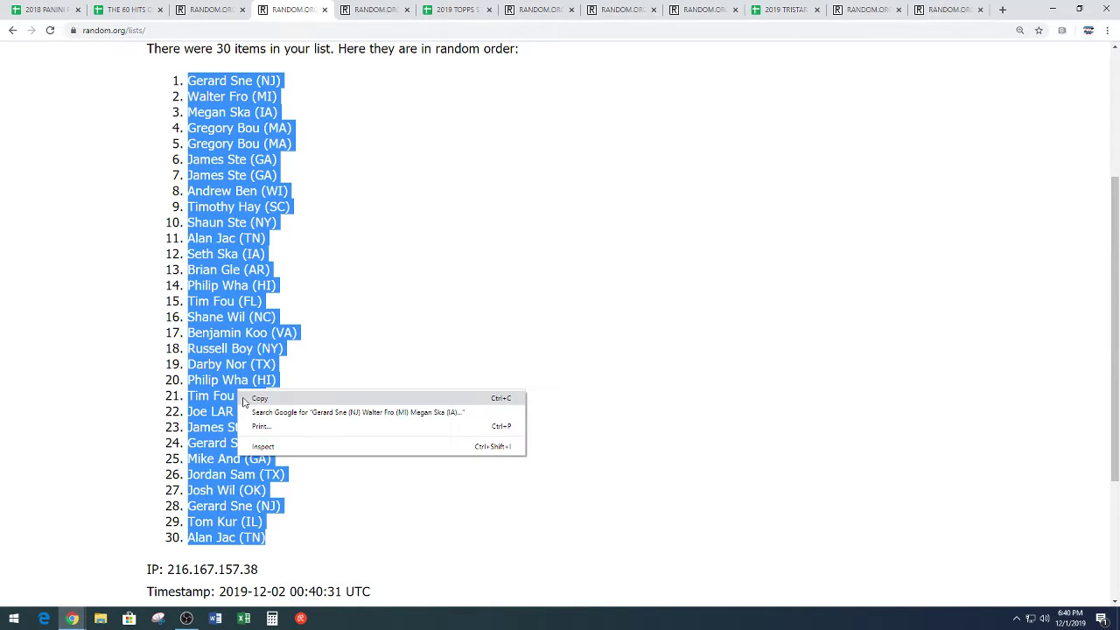
{"action": "left_click", "coordinate": [271, 395]}
{"action": "left_click", "coordinate": [331, 374]}
{"action": "scroll", "coordinate": [371, 400], "scroll_direction": "down", "scroll_amount": 3}
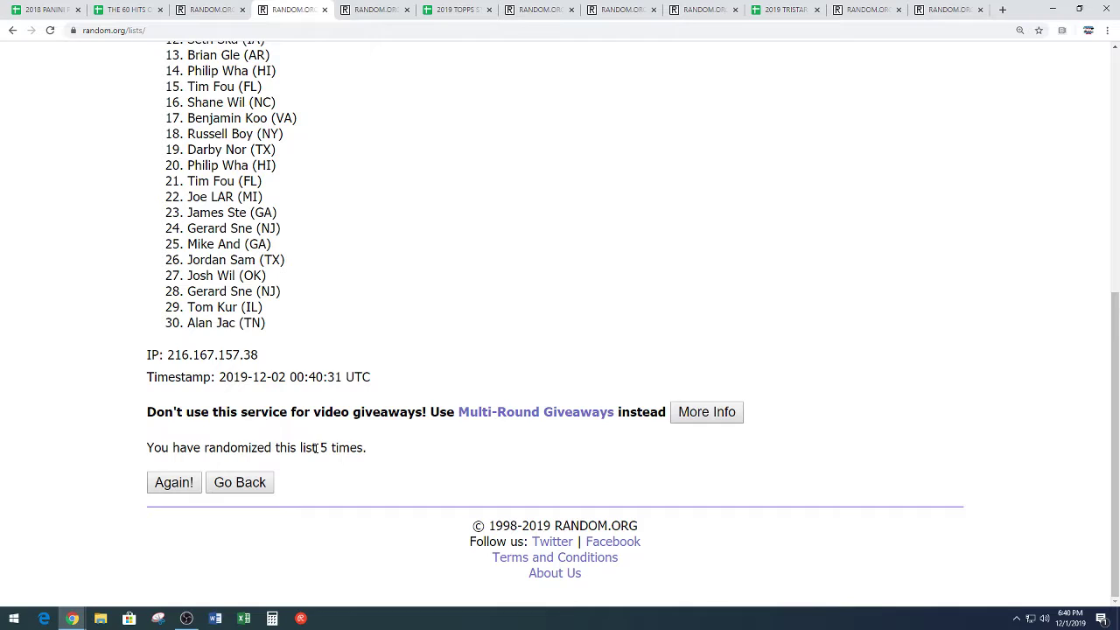
{"action": "left_click_drag", "start_coordinate": [324, 447], "coordinate": [368, 448]}
{"action": "left_click", "coordinate": [386, 346]}
{"action": "scroll", "coordinate": [387, 345], "scroll_direction": "up", "scroll_amount": 3}
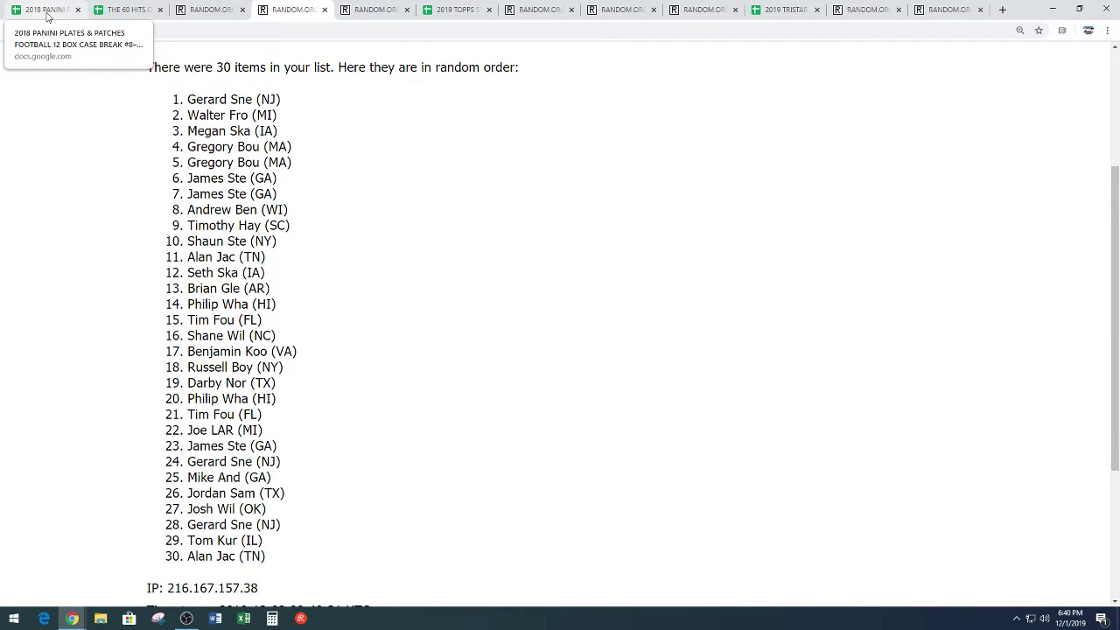
Step: Paste the 30 shuffled names into column A starting at A1
{"action": "left_click", "coordinate": [48, 16]}
{"action": "scroll", "coordinate": [189, 346], "scroll_direction": "up", "scroll_amount": 13}
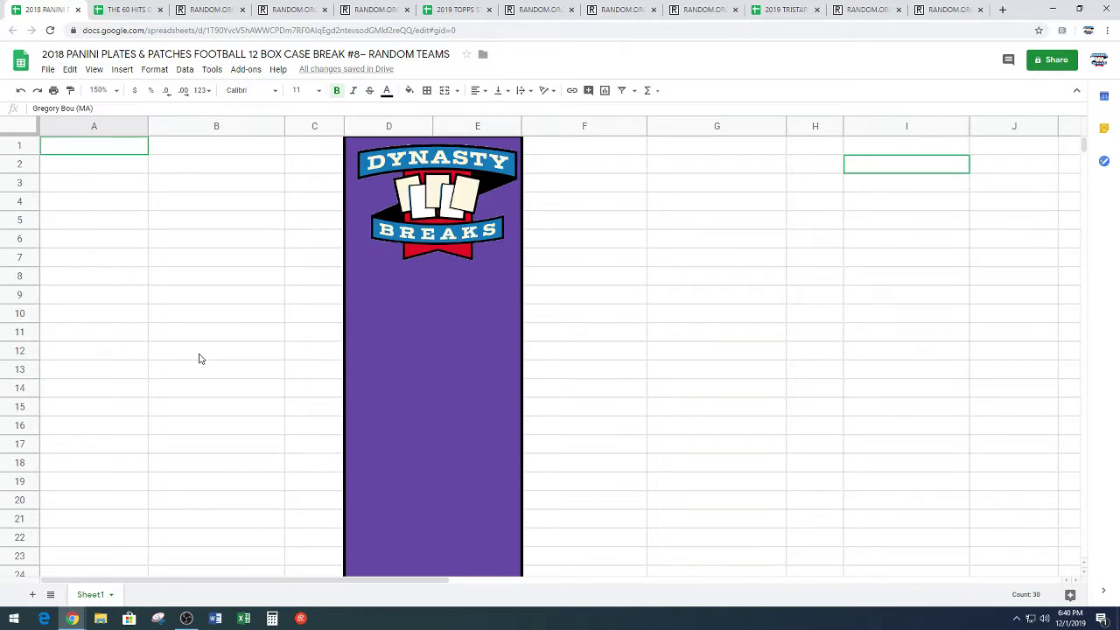
{"action": "key", "text": "ctrl+v"}
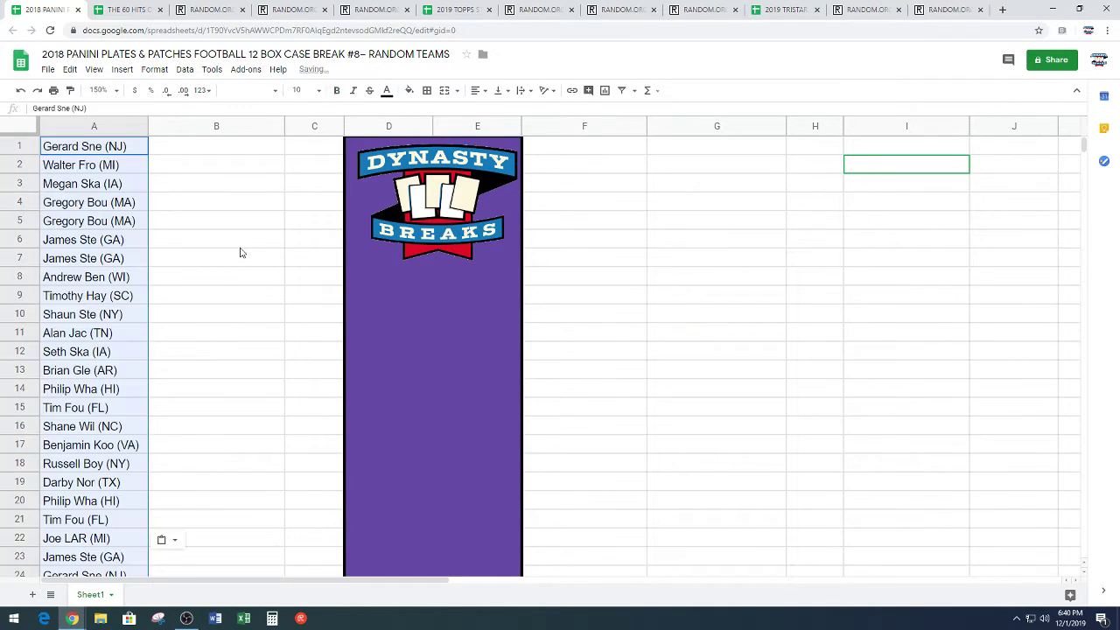
{"action": "left_click", "coordinate": [265, 309]}
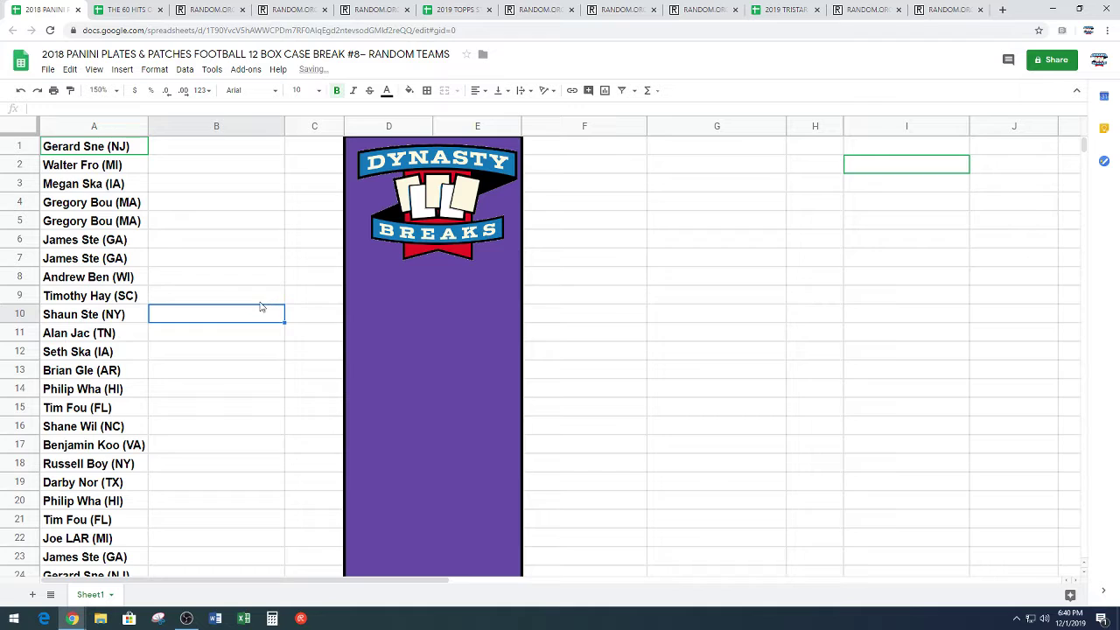
Step: Move names A16:A30 over to F1:F15
{"action": "scroll", "coordinate": [189, 395], "scroll_direction": "down", "scroll_amount": 3}
{"action": "left_click_drag", "start_coordinate": [116, 544], "coordinate": [96, 279]}
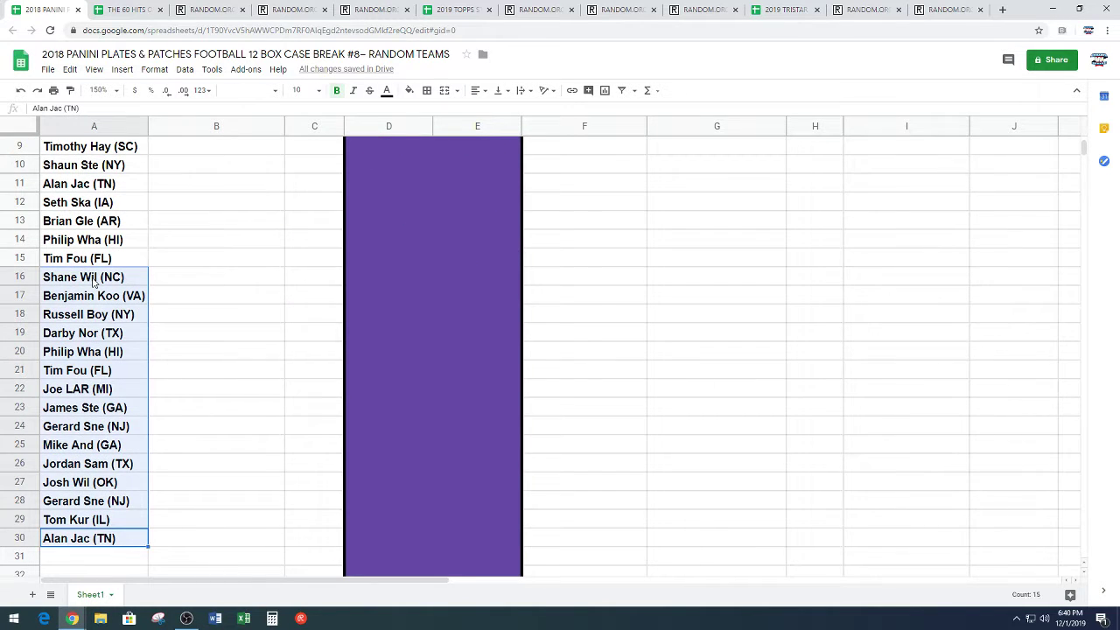
{"action": "key", "text": "ctrl+c"}
{"action": "scroll", "coordinate": [563, 303], "scroll_direction": "up", "scroll_amount": 3}
{"action": "left_click", "coordinate": [597, 151]}
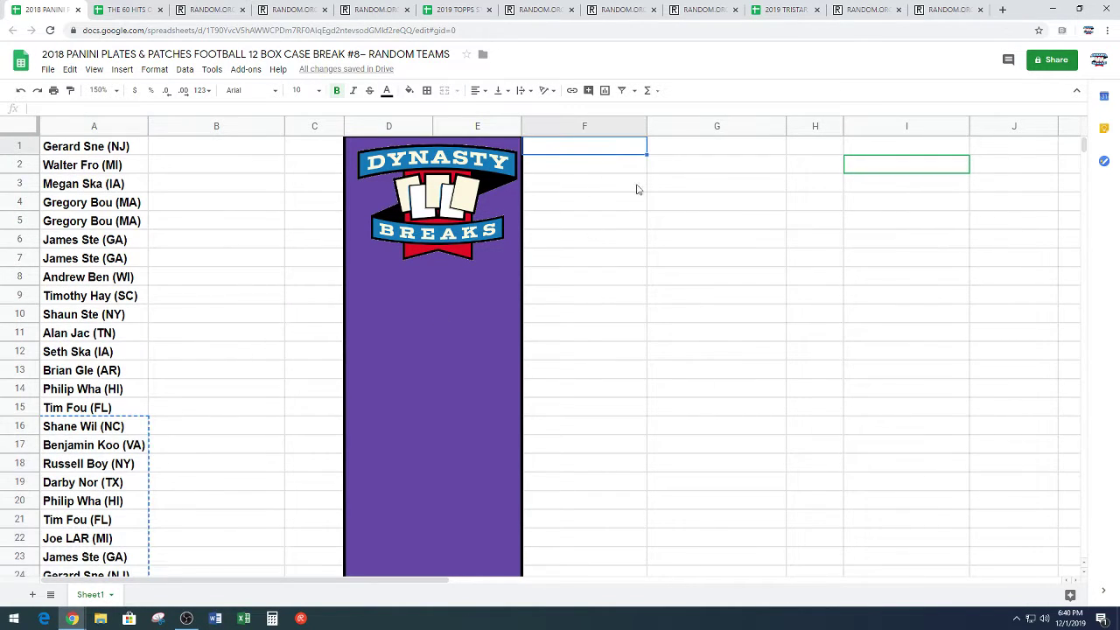
{"action": "key", "text": "ctrl+v"}
{"action": "left_click", "coordinate": [770, 275]}
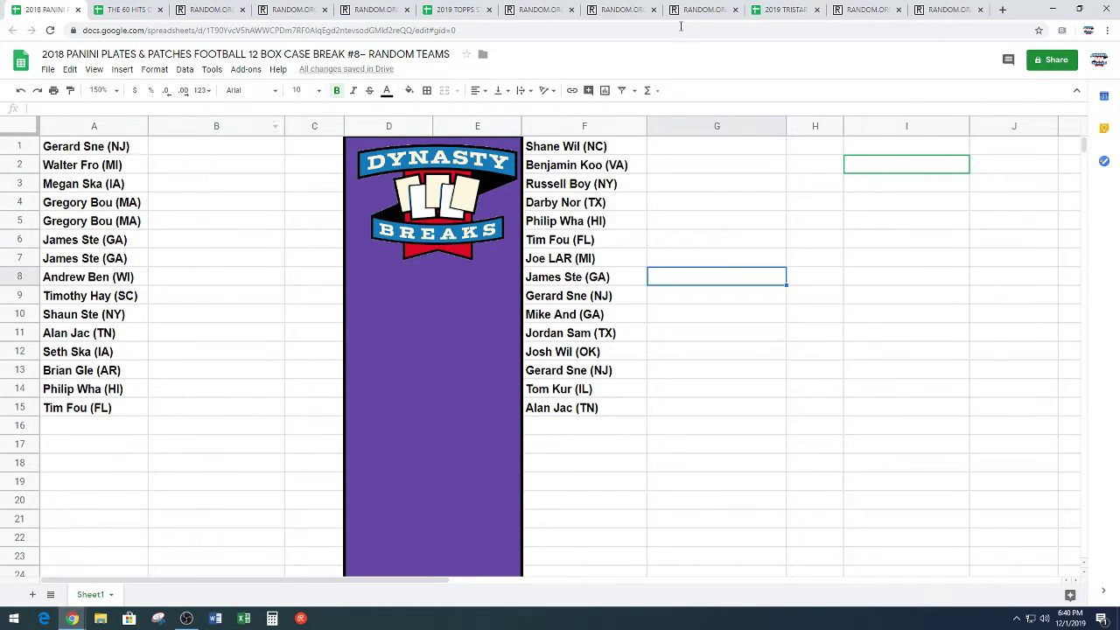
Step: Enter the winner's name in A1 of the 60 Hits of Christmas Break Entrants sheet and widen column A
{"action": "left_click", "coordinate": [124, 10]}
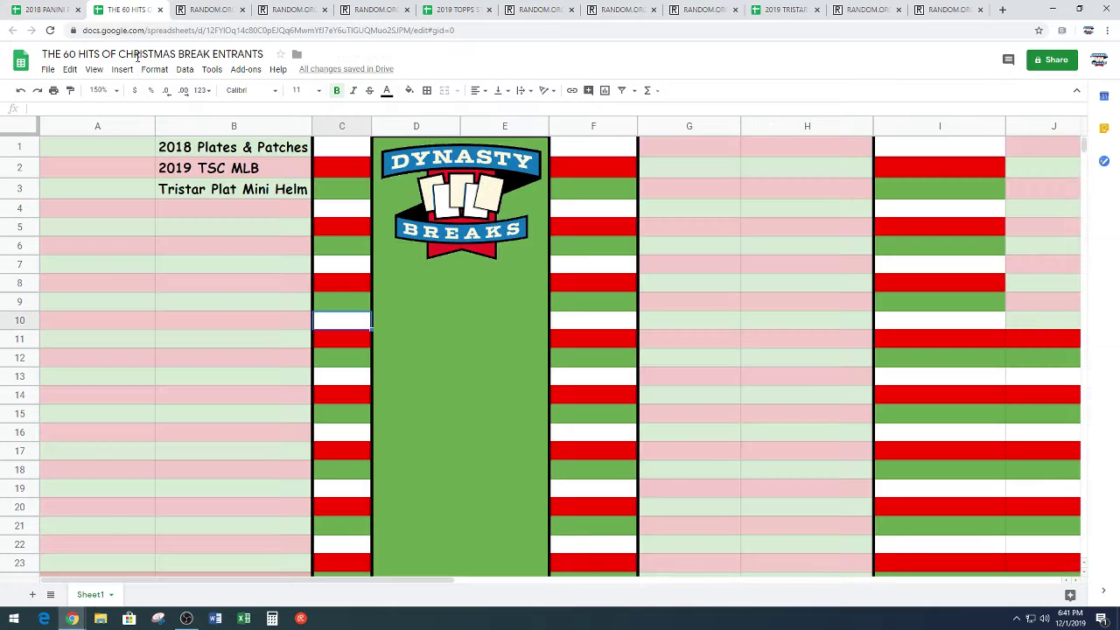
{"action": "left_click", "coordinate": [124, 156]}
{"action": "type", "text": "Gerare"}
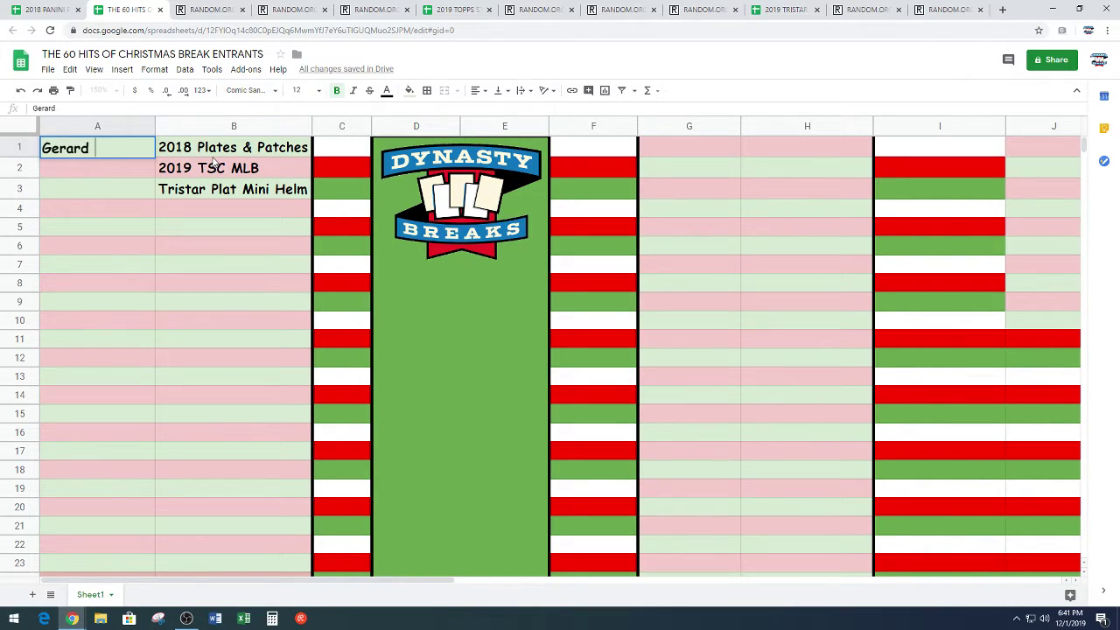
{"action": "type", "text": "Sne (NJ"}
{"action": "type", "text": ")"}
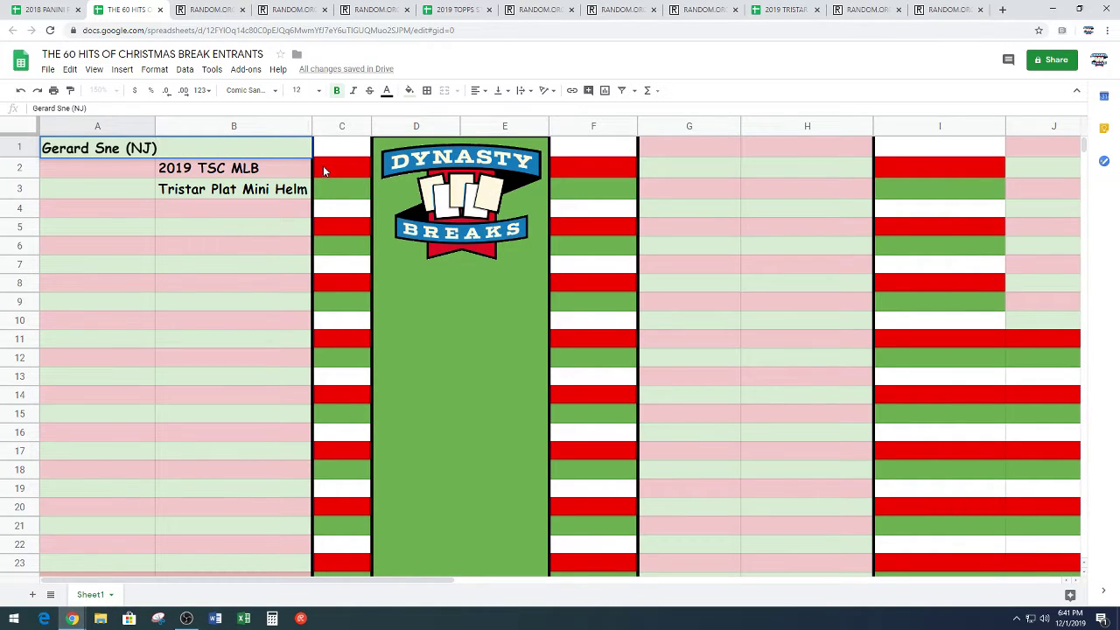
{"action": "left_click", "coordinate": [324, 171]}
{"action": "left_click_drag", "start_coordinate": [155, 130], "coordinate": [167, 130]}
{"action": "left_click", "coordinate": [478, 373]}
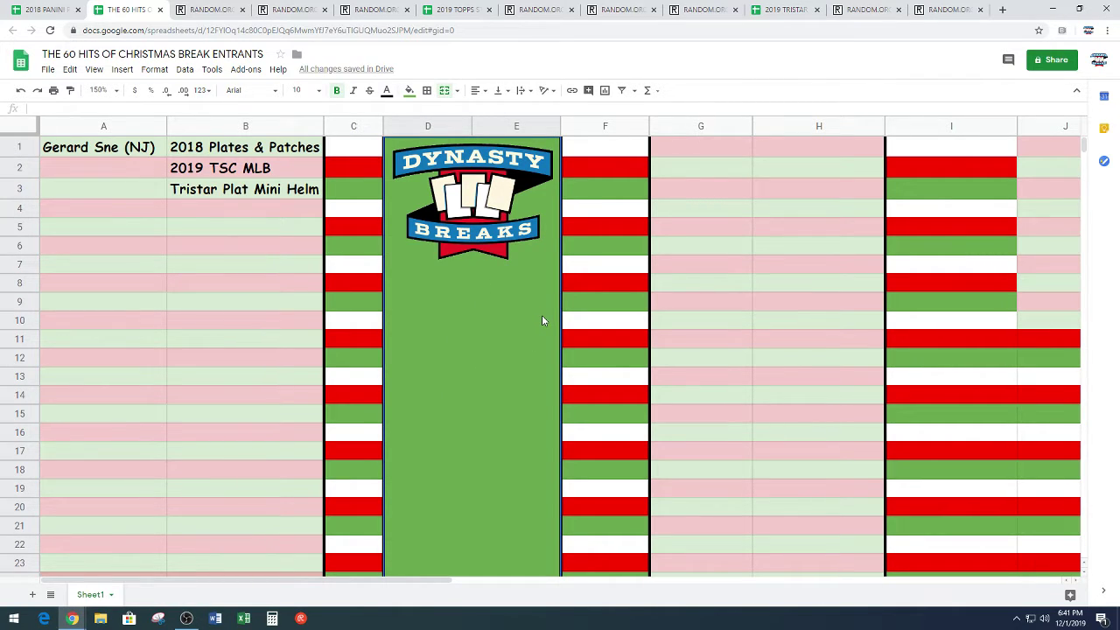
Step: Select the 30 NFL team names in I51:I80 of the Plates & Patches sheet
{"action": "left_click", "coordinate": [42, 9]}
{"action": "scroll", "coordinate": [818, 379], "scroll_direction": "down", "scroll_amount": 10}
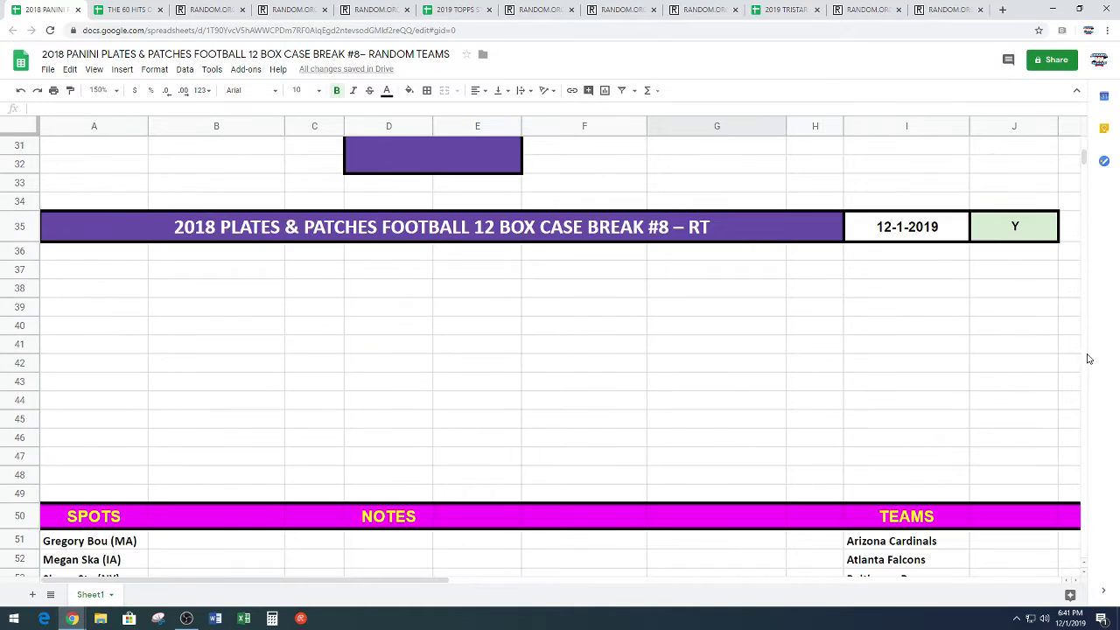
{"action": "scroll", "coordinate": [1018, 330], "scroll_direction": "down", "scroll_amount": 5}
{"action": "mouse_move", "coordinate": [953, 234]}
{"action": "left_mouse_down"}
{"action": "mouse_move", "coordinate": [934, 587]}
{"action": "mouse_move", "coordinate": [908, 510]}
{"action": "left_mouse_up"}
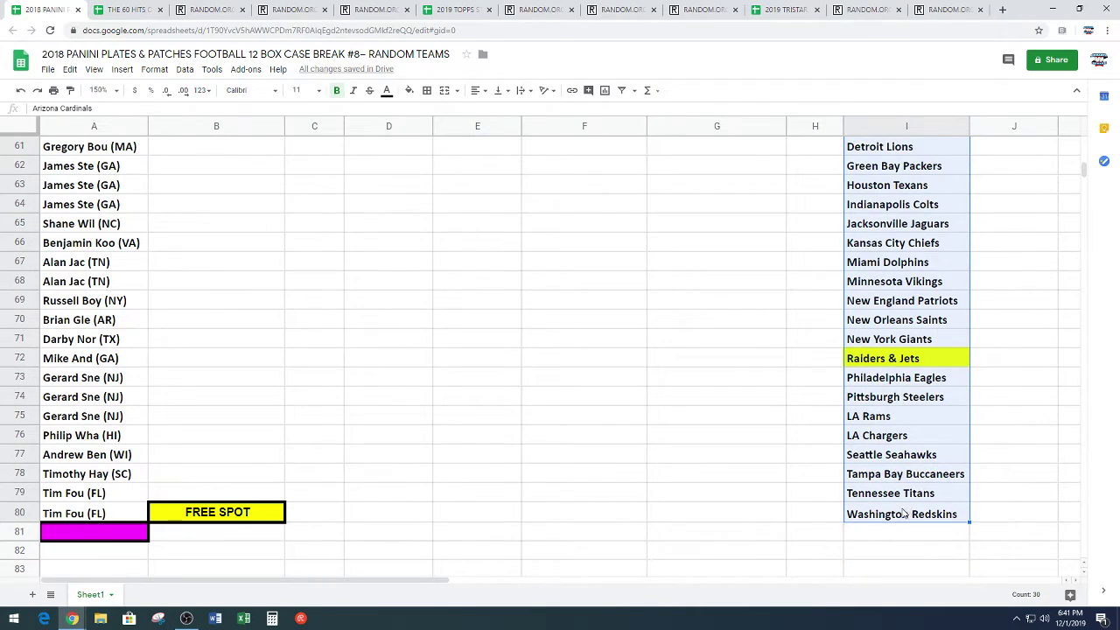
Step: Paste the 30 NFL teams into Random.org's list box and randomize them
{"action": "left_click", "coordinate": [369, 9]}
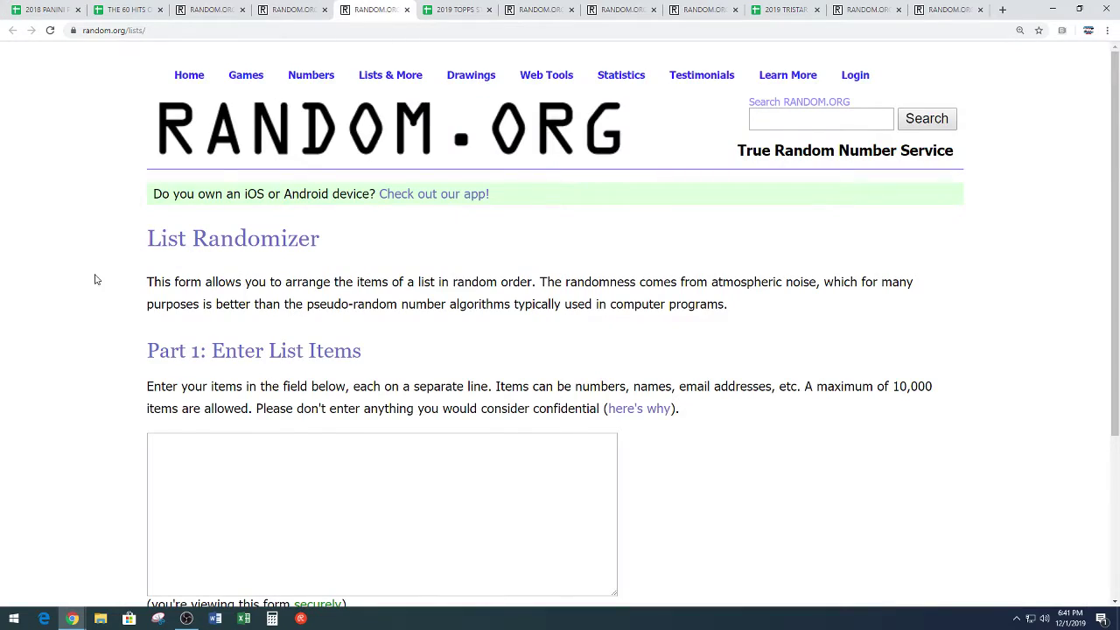
{"action": "scroll", "coordinate": [96, 278], "scroll_direction": "down", "scroll_amount": 3}
{"action": "right_click", "coordinate": [243, 261]}
{"action": "left_click", "coordinate": [270, 350]}
{"action": "left_click", "coordinate": [191, 481]}
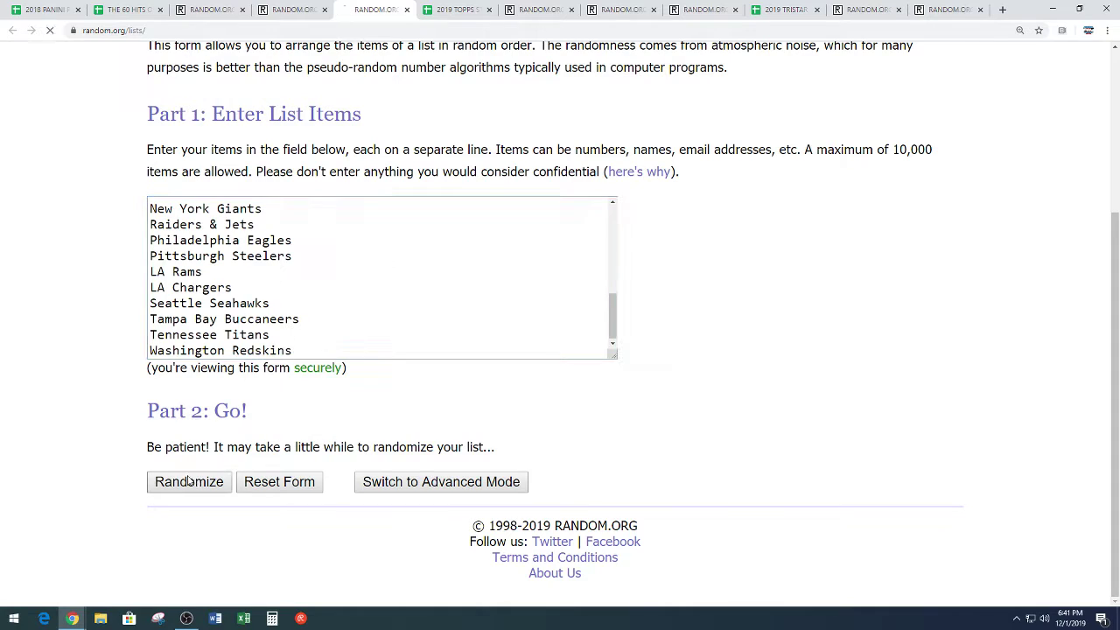
Step: Reshuffle the team list four more times for five shuffles total
{"action": "scroll", "coordinate": [131, 412], "scroll_direction": "down", "scroll_amount": 5}
{"action": "left_click", "coordinate": [171, 480]}
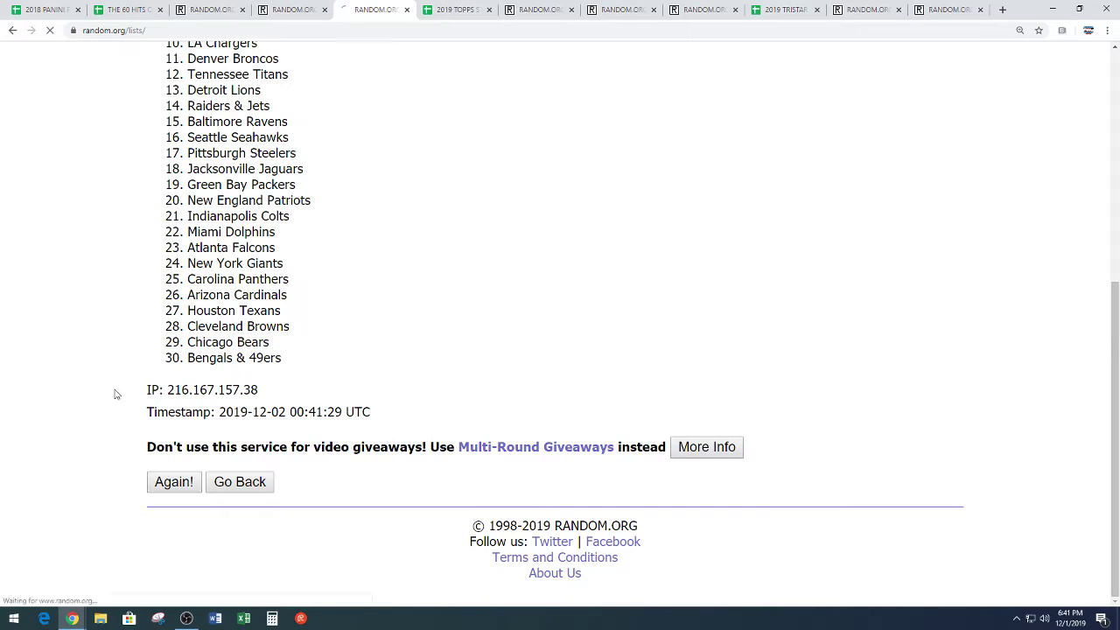
{"action": "scroll", "coordinate": [132, 421], "scroll_direction": "down", "scroll_amount": 5}
{"action": "left_click", "coordinate": [154, 482]}
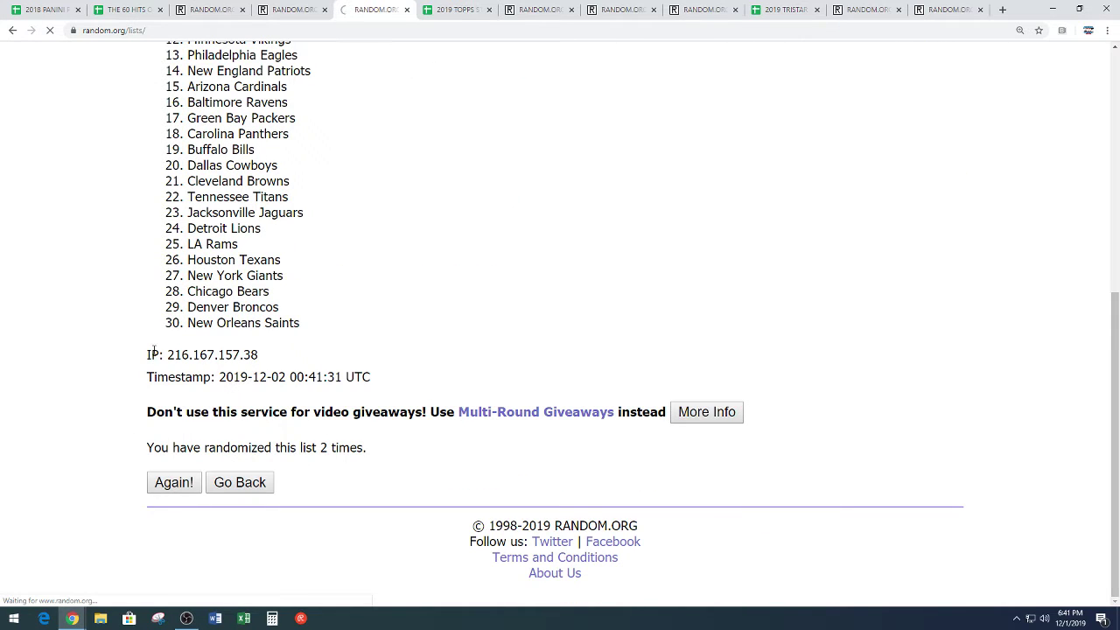
{"action": "scroll", "coordinate": [149, 362], "scroll_direction": "down", "scroll_amount": 5}
{"action": "left_click", "coordinate": [182, 484]}
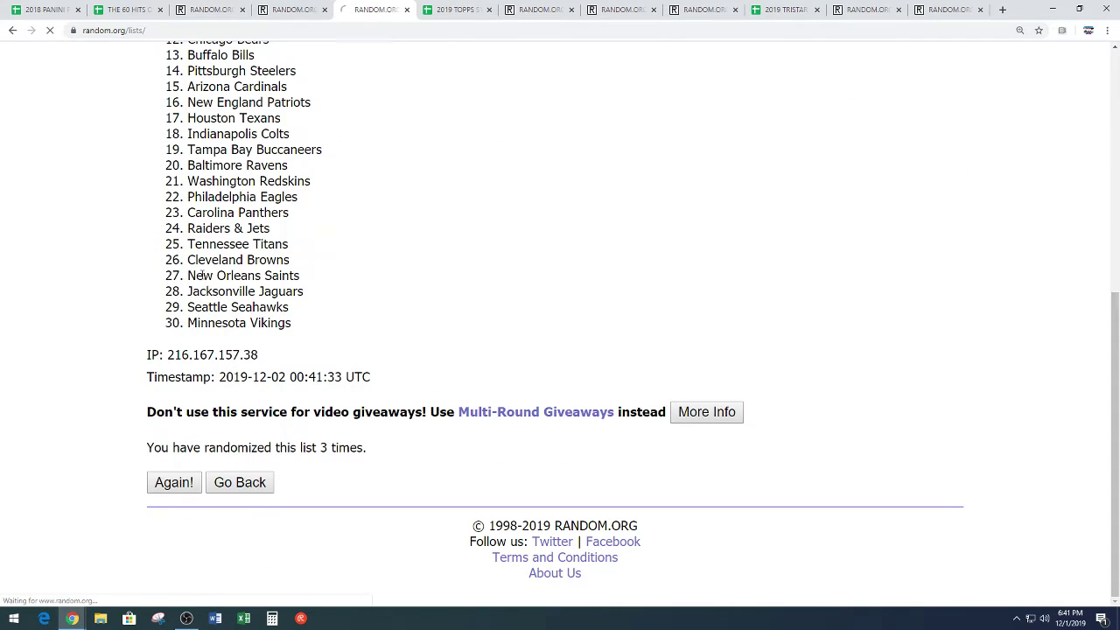
{"action": "scroll", "coordinate": [146, 442], "scroll_direction": "down", "scroll_amount": 5}
{"action": "left_click", "coordinate": [180, 479]}
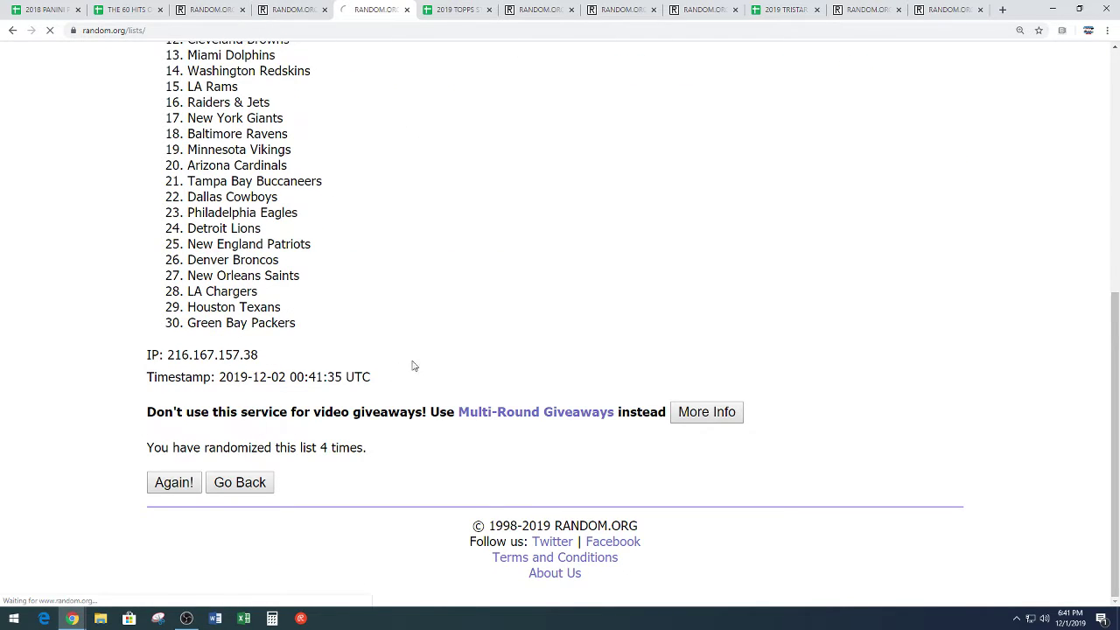
Step: Select and copy the final shuffled team list, starting with Dallas Cowboys
{"action": "scroll", "coordinate": [472, 324], "scroll_direction": "down", "scroll_amount": 1}
{"action": "scroll", "coordinate": [497, 302], "scroll_direction": "down", "scroll_amount": 2}
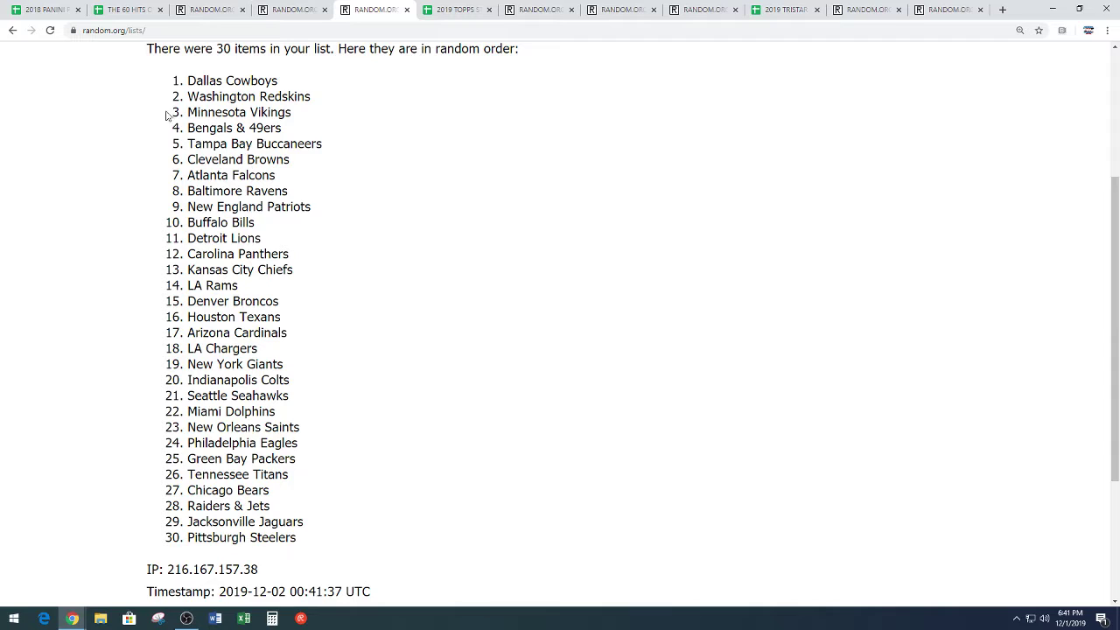
{"action": "mouse_move", "coordinate": [189, 81]}
{"action": "left_mouse_down"}
{"action": "mouse_move", "coordinate": [315, 540]}
{"action": "mouse_move", "coordinate": [306, 530]}
{"action": "left_mouse_up"}
{"action": "right_click", "coordinate": [234, 405]}
{"action": "left_click", "coordinate": [262, 415]}
{"action": "left_click", "coordinate": [350, 390]}
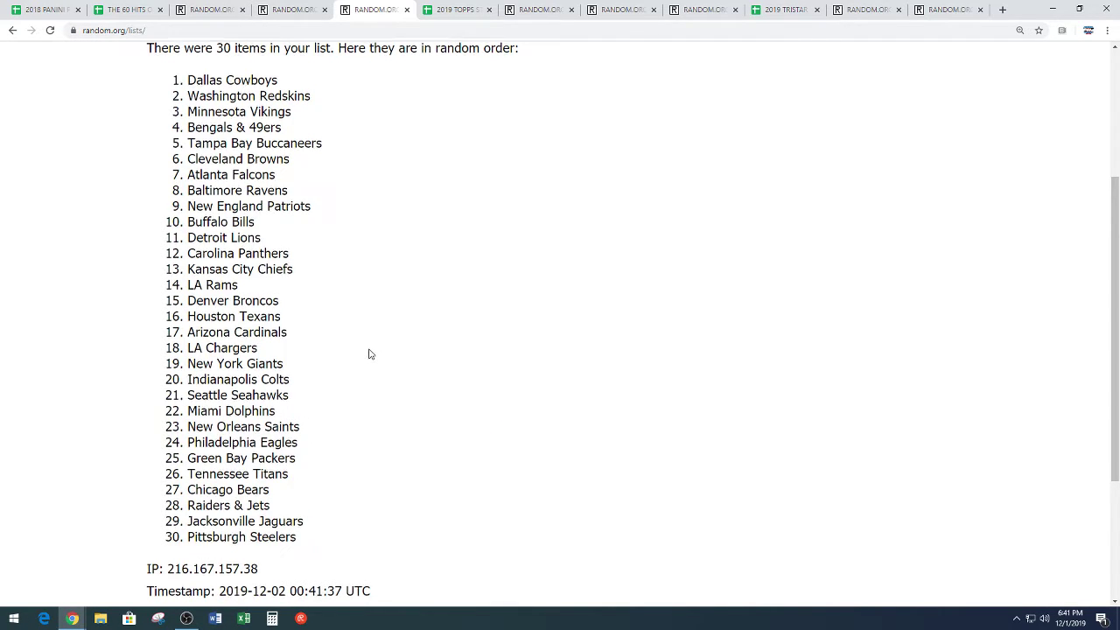
{"action": "scroll", "coordinate": [368, 353], "scroll_direction": "down", "scroll_amount": 3}
{"action": "left_click_drag", "start_coordinate": [320, 450], "coordinate": [417, 449]}
{"action": "left_click", "coordinate": [425, 297]}
{"action": "scroll", "coordinate": [424, 296], "scroll_direction": "up", "scroll_amount": 3}
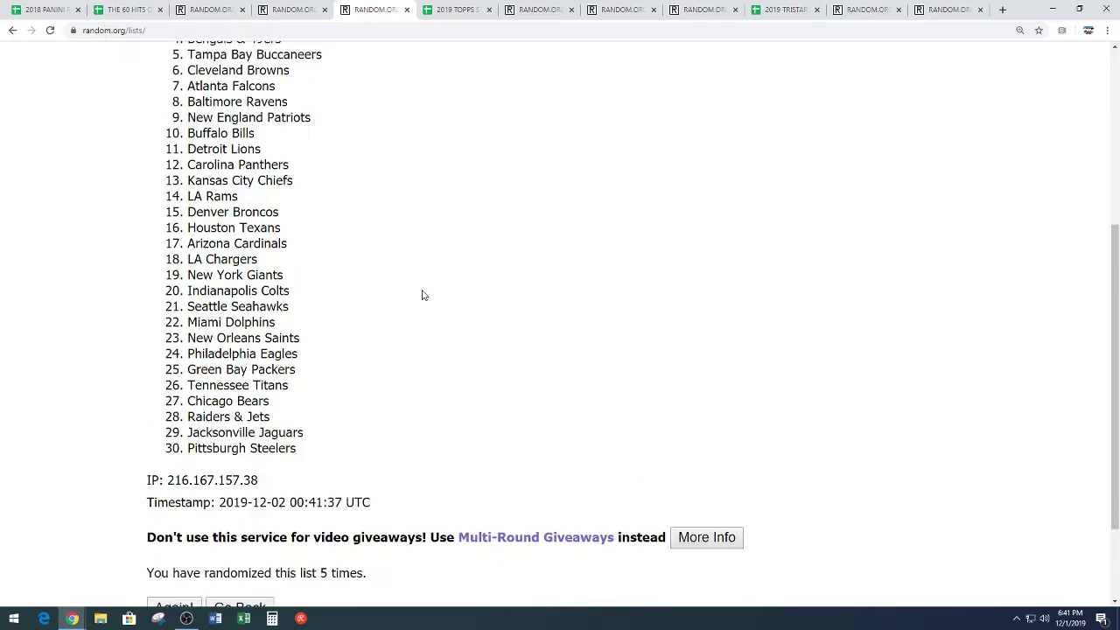
Step: Paste the 30 shuffled teams into column B starting at B1
{"action": "left_click", "coordinate": [44, 10]}
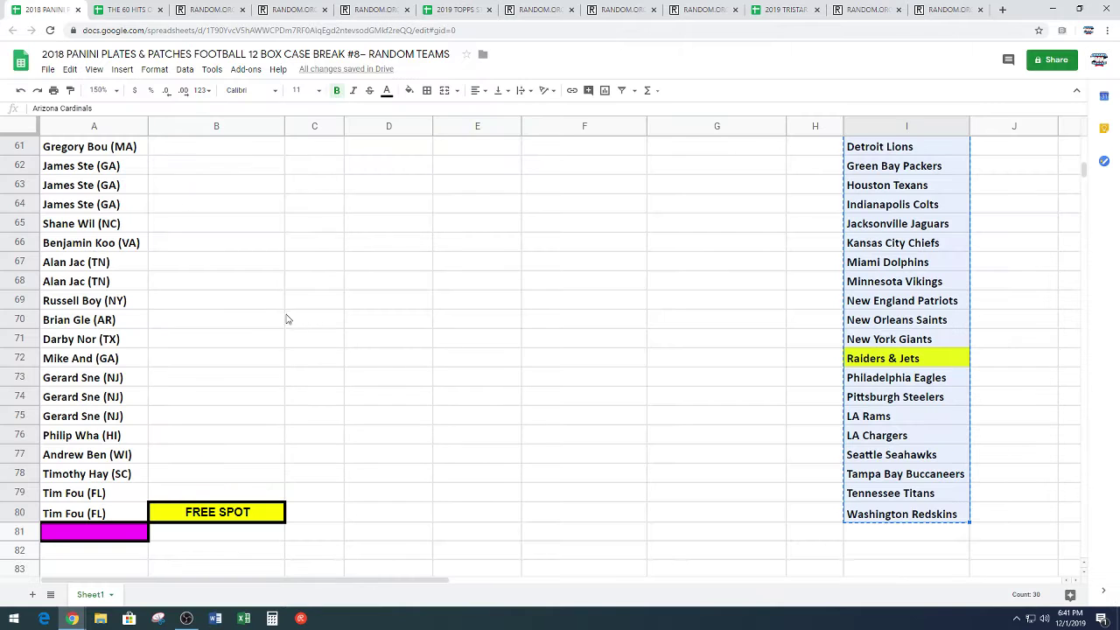
{"action": "scroll", "coordinate": [305, 338], "scroll_direction": "up", "scroll_amount": 10}
{"action": "scroll", "coordinate": [305, 340], "scroll_direction": "up", "scroll_amount": 4}
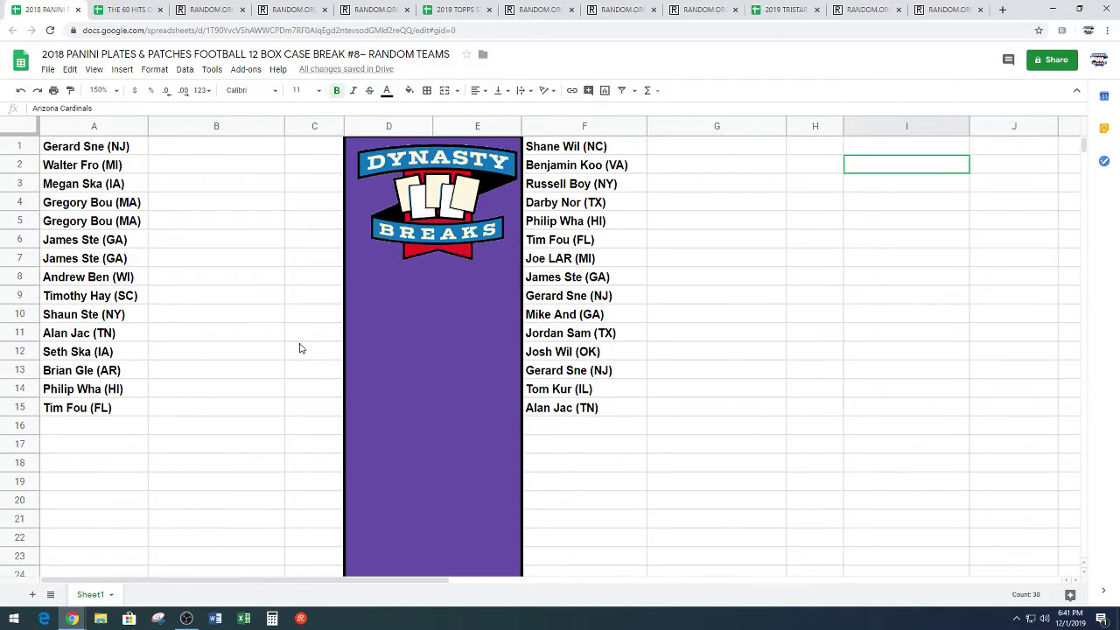
{"action": "left_click", "coordinate": [233, 153]}
{"action": "key", "text": "ctrl+v"}
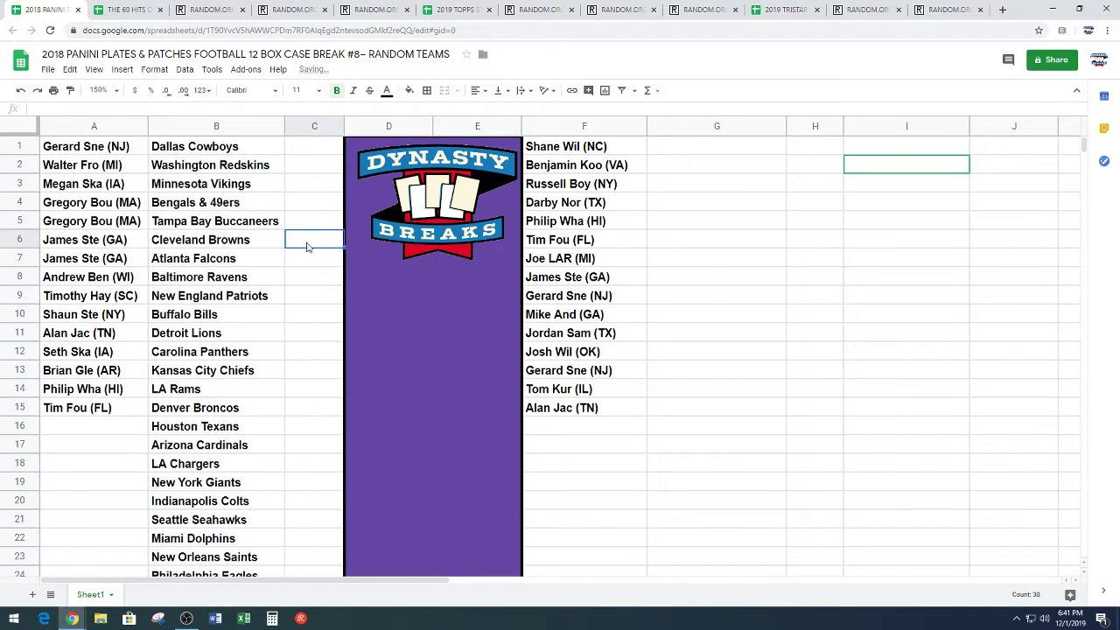
Step: Move teams B16:B30 over to G1:G15
{"action": "scroll", "coordinate": [298, 262], "scroll_direction": "down", "scroll_amount": 5}
{"action": "left_click_drag", "start_coordinate": [227, 246], "coordinate": [231, 497]}
{"action": "scroll", "coordinate": [676, 396], "scroll_direction": "up", "scroll_amount": 3}
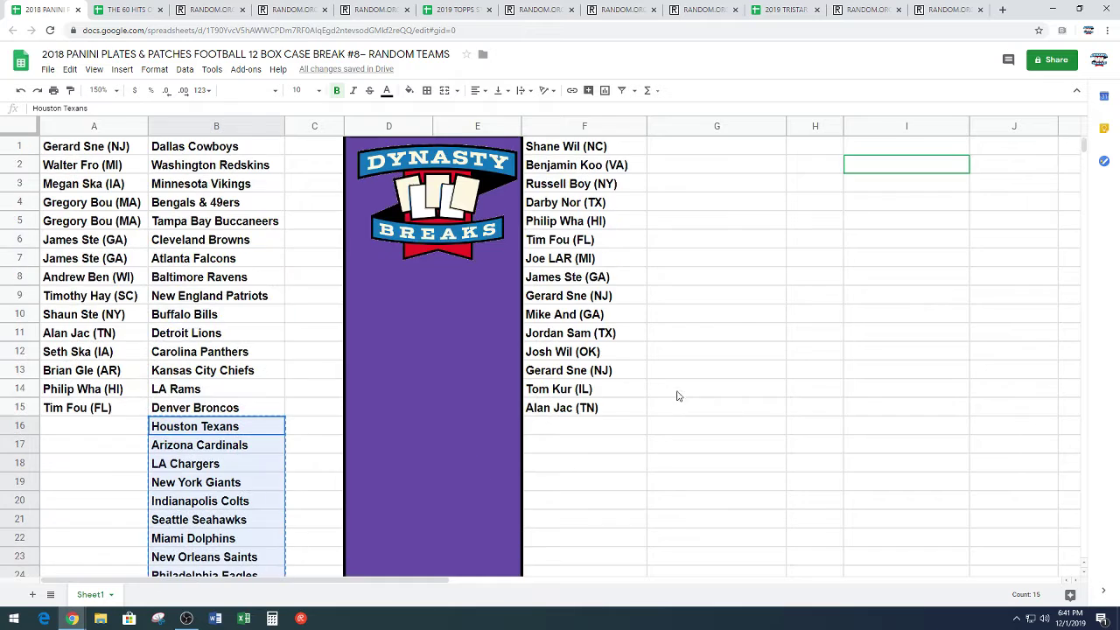
{"action": "left_click", "coordinate": [732, 150]}
{"action": "key", "text": "ctrl+v"}
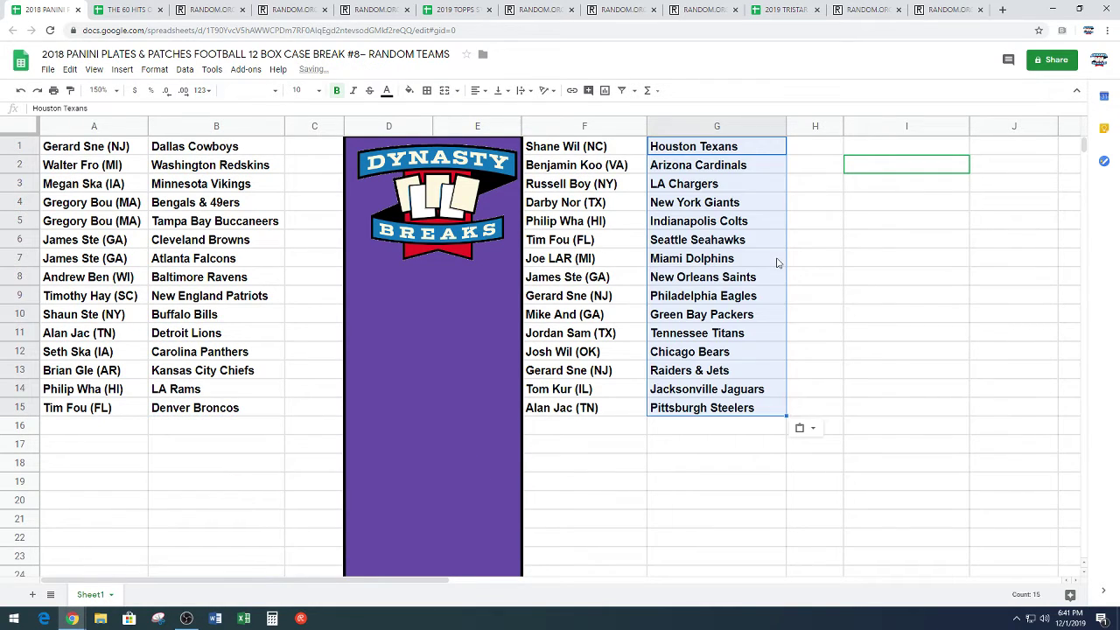
{"action": "left_click", "coordinate": [974, 314]}
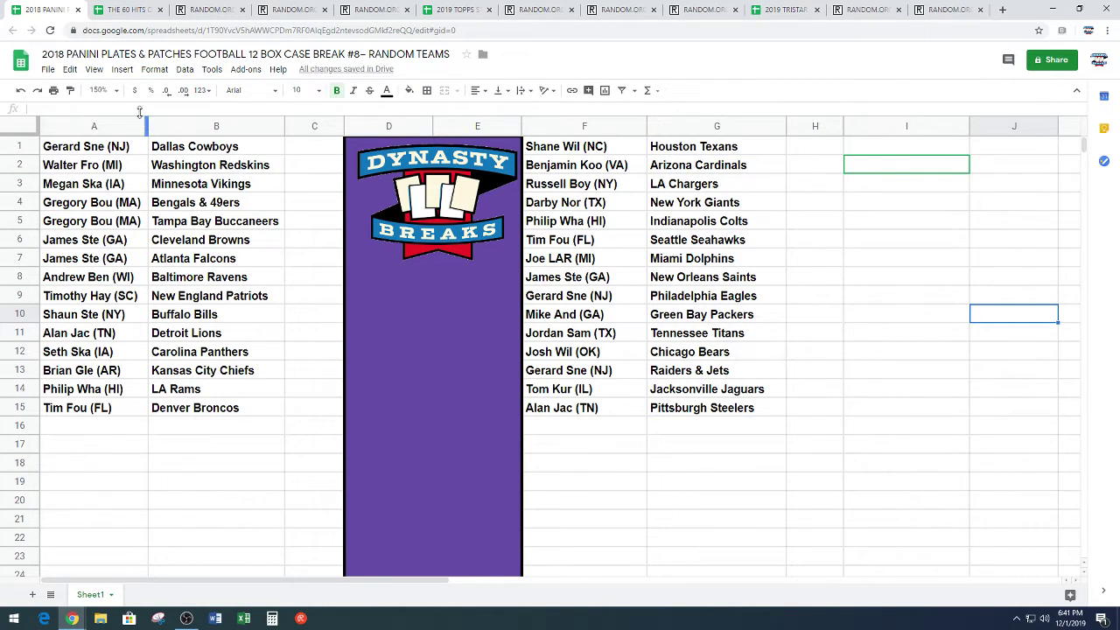
Step: Set the sheet zoom to 200%
{"action": "left_click", "coordinate": [117, 91]}
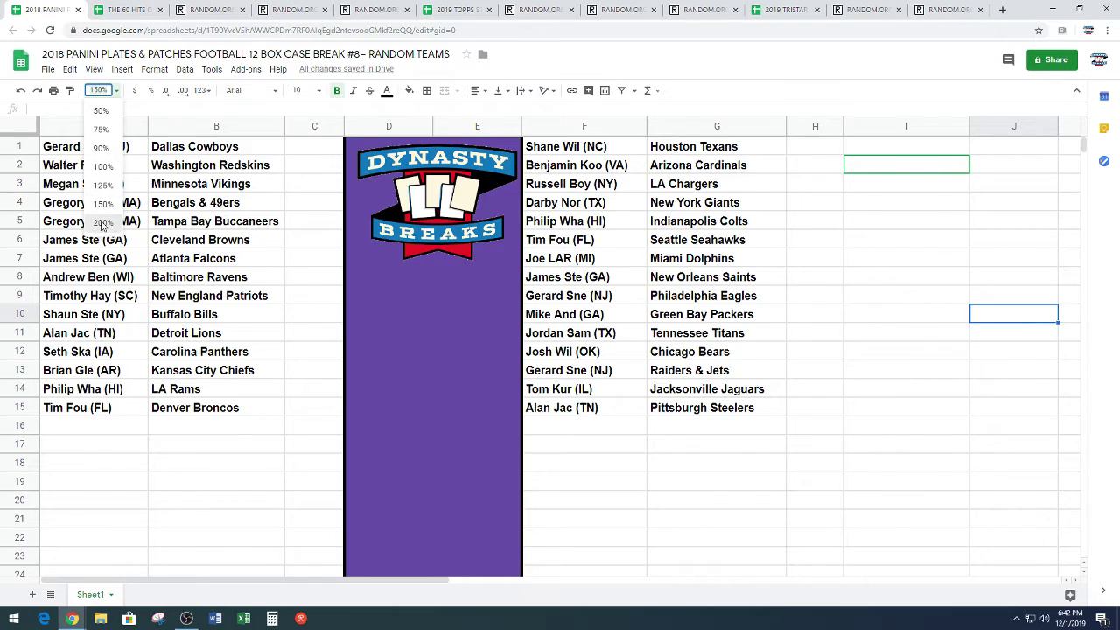
{"action": "left_click", "coordinate": [102, 225]}
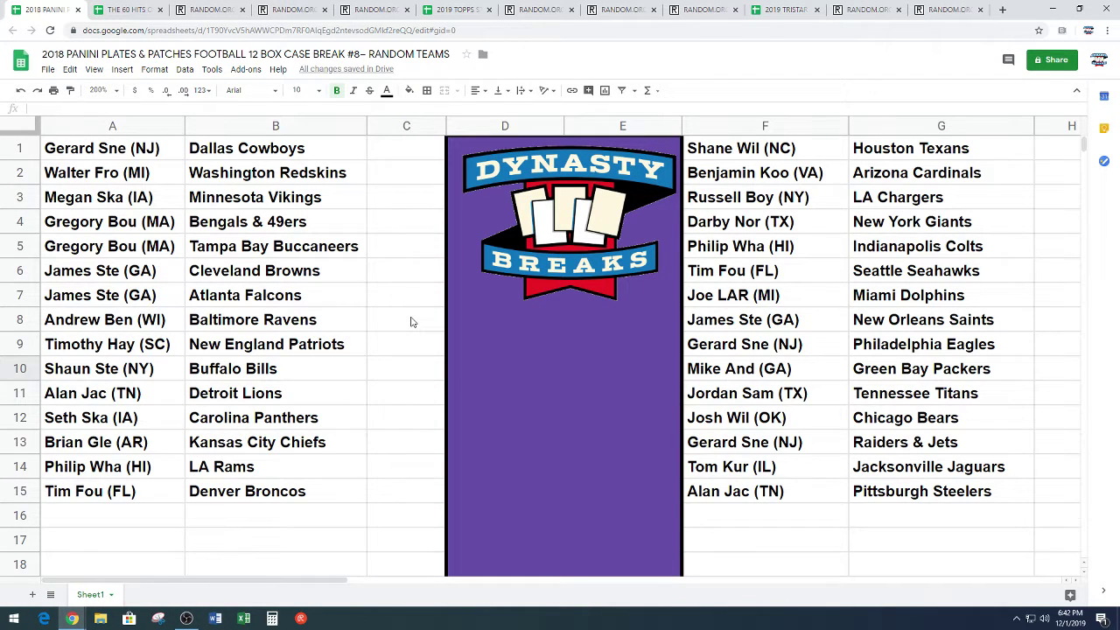